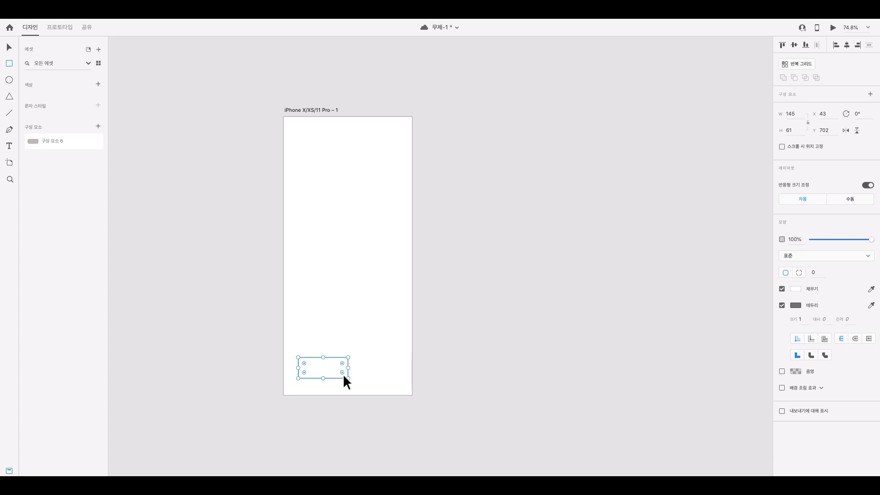
Step: Style the rectangle near the artboard's bottom with a corner radius of 23, a #A5A2A2 gray fill and no border
drag(342, 373, 342, 378)
click(797, 294)
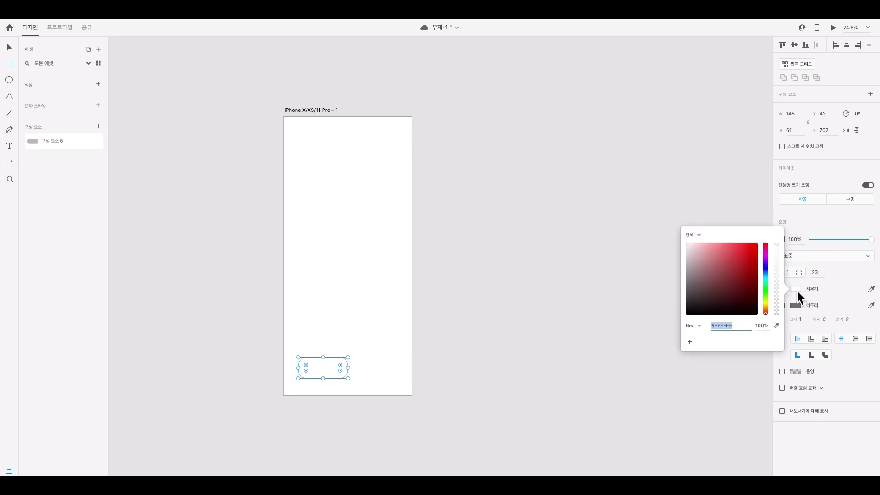
click(797, 296)
click(797, 296)
click(688, 268)
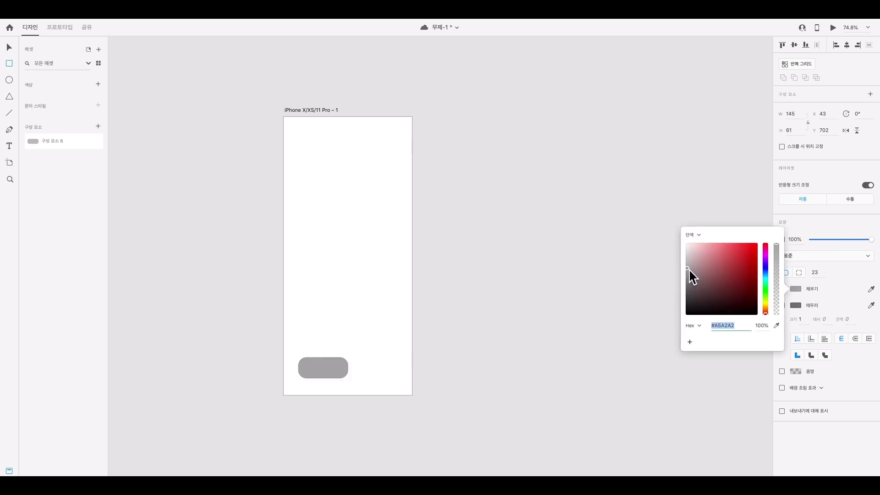
click(793, 308)
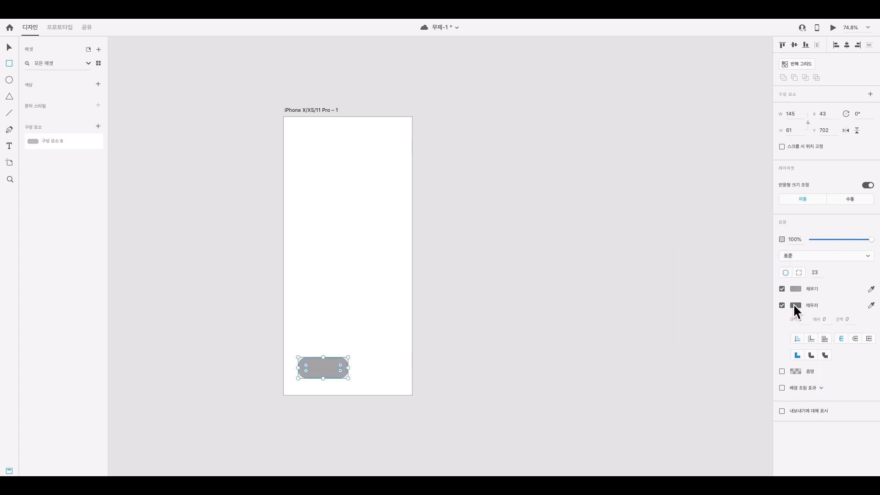
click(782, 305)
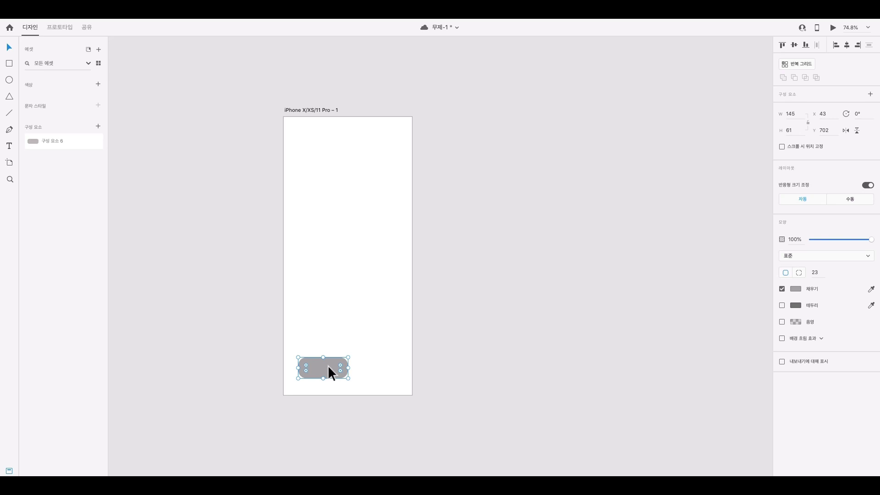
Step: Duplicate the gray button alongside the original and shift the pair so the left one sits at X 33
drag(328, 367, 383, 367)
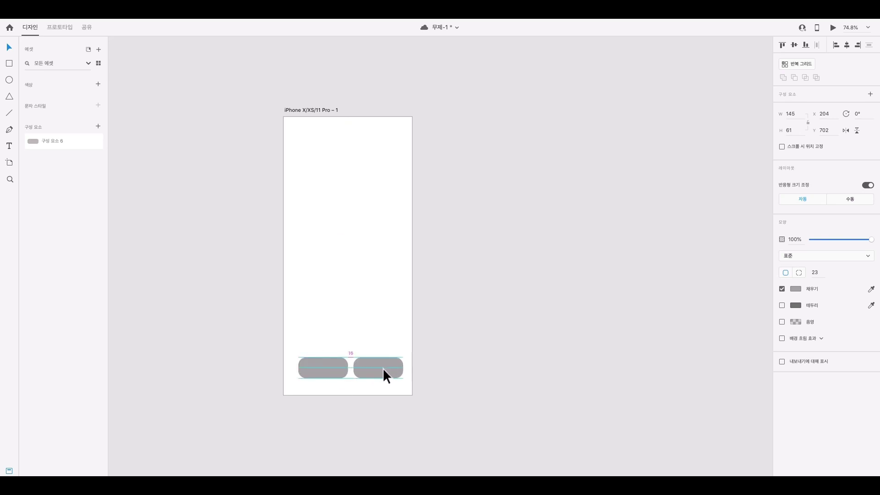
drag(322, 378, 319, 378)
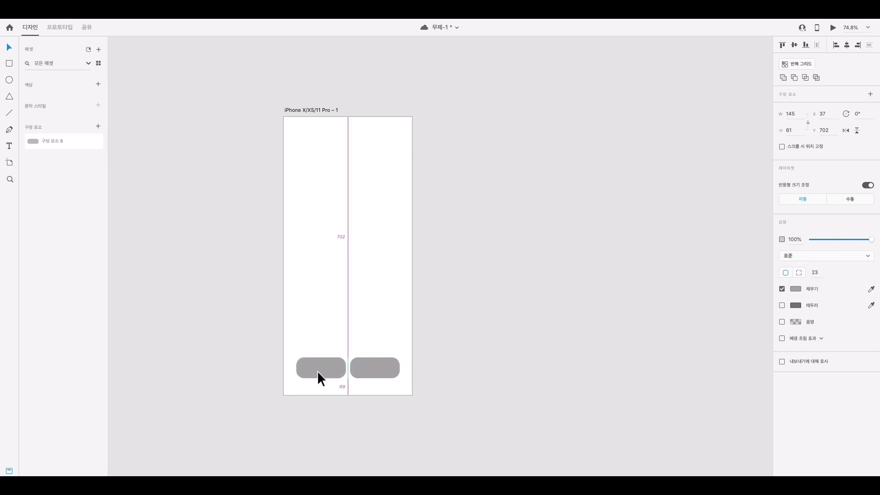
drag(317, 371, 315, 371)
click(427, 422)
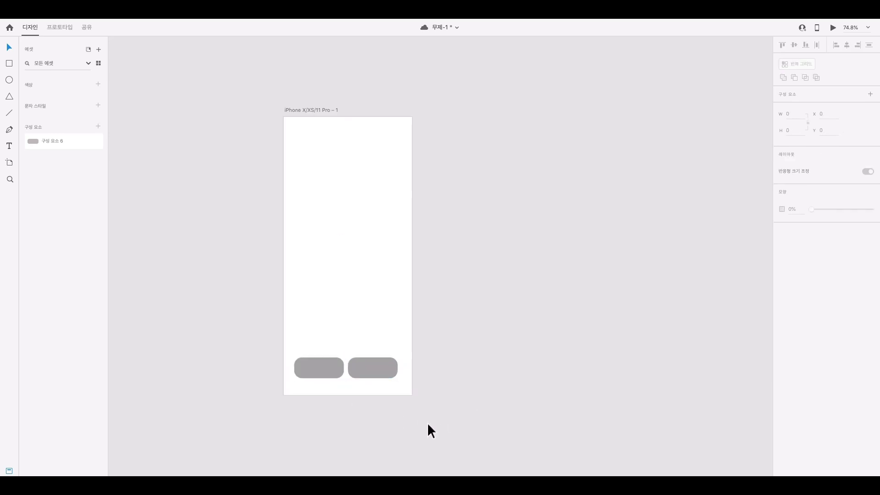
click(381, 375)
click(326, 370)
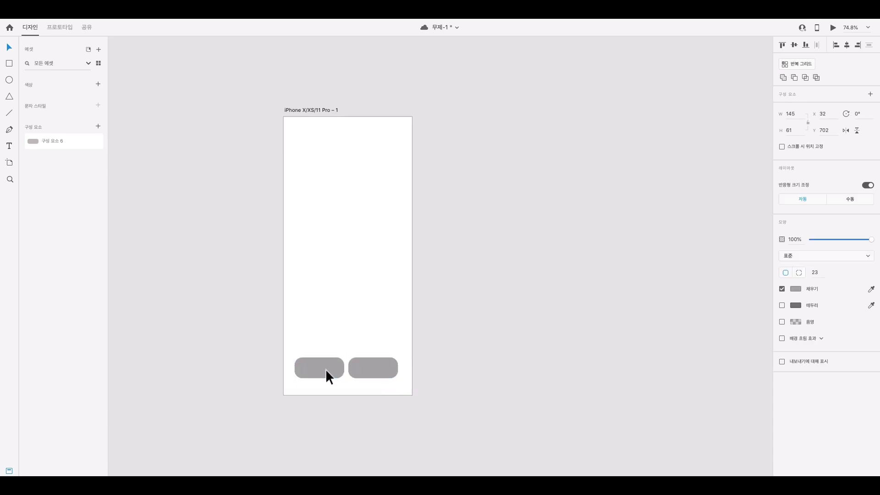
key(ctrl+a)
click(453, 381)
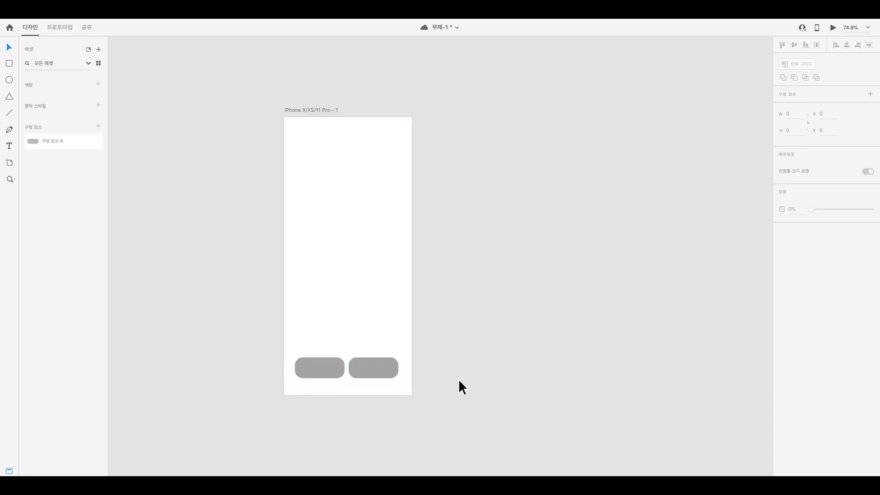
Step: Turn the left gray button into a component and add a mouse-over state (마우스 오버 상태) to it
drag(458, 378, 396, 369)
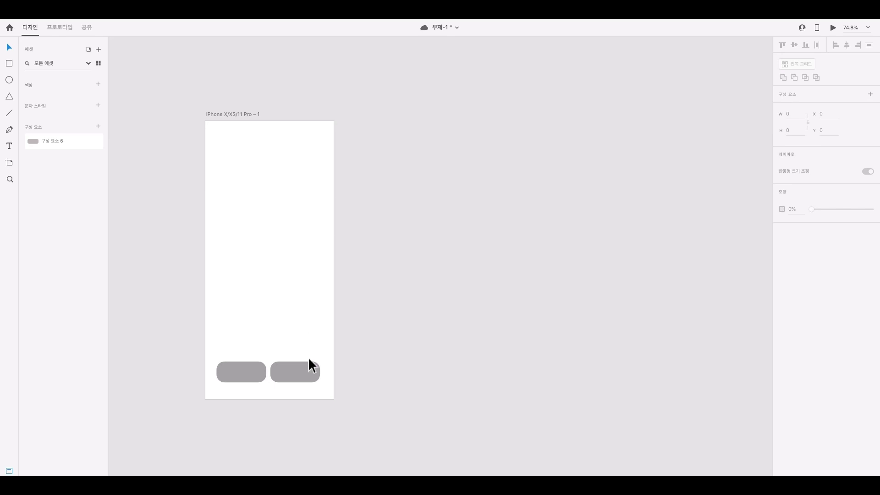
click(241, 365)
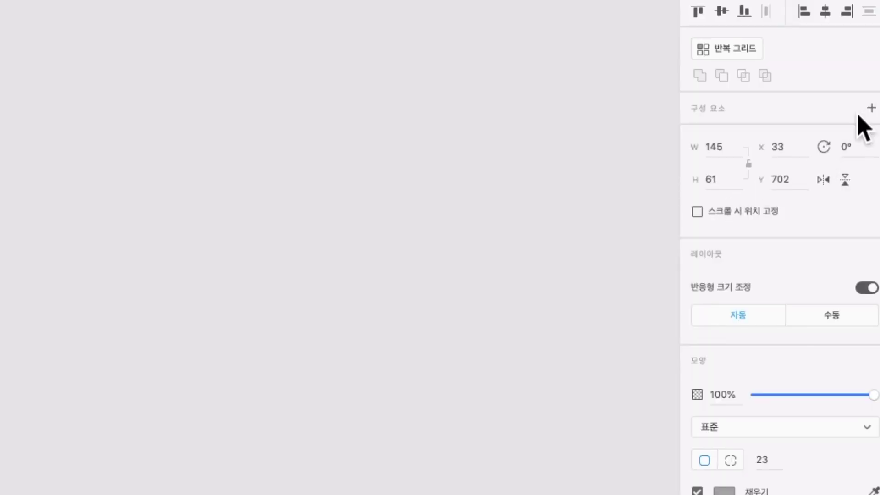
click(871, 108)
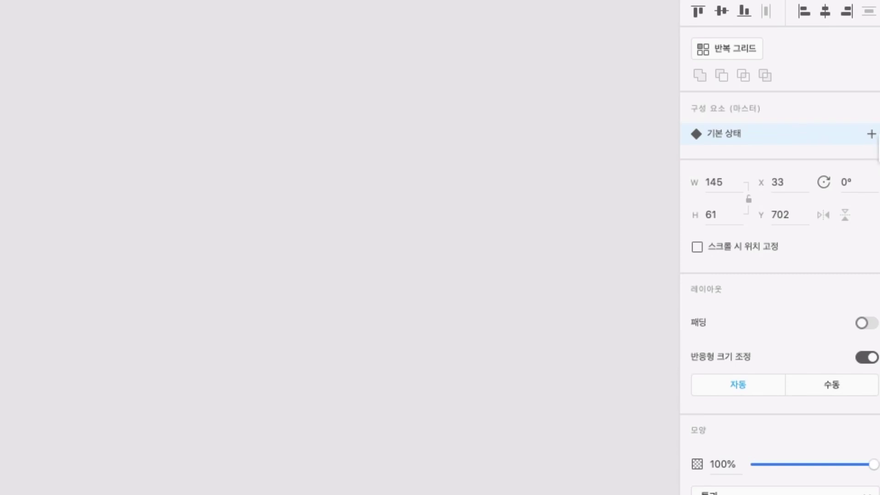
click(876, 138)
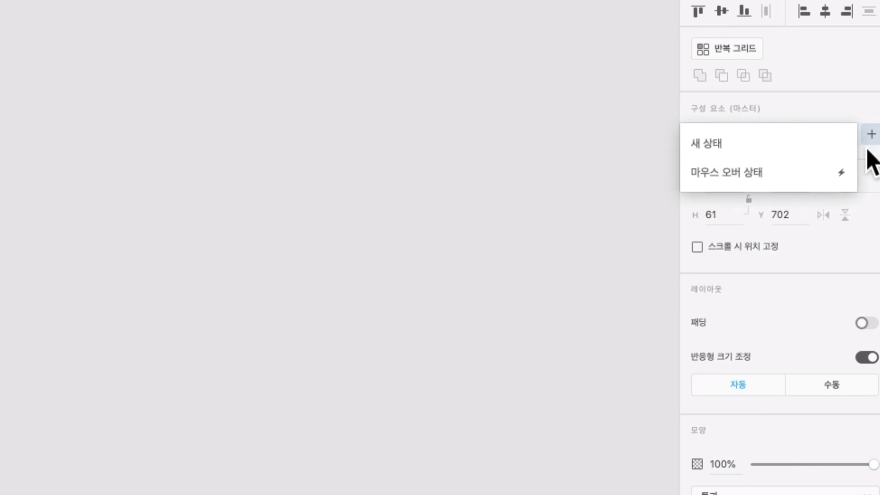
click(832, 178)
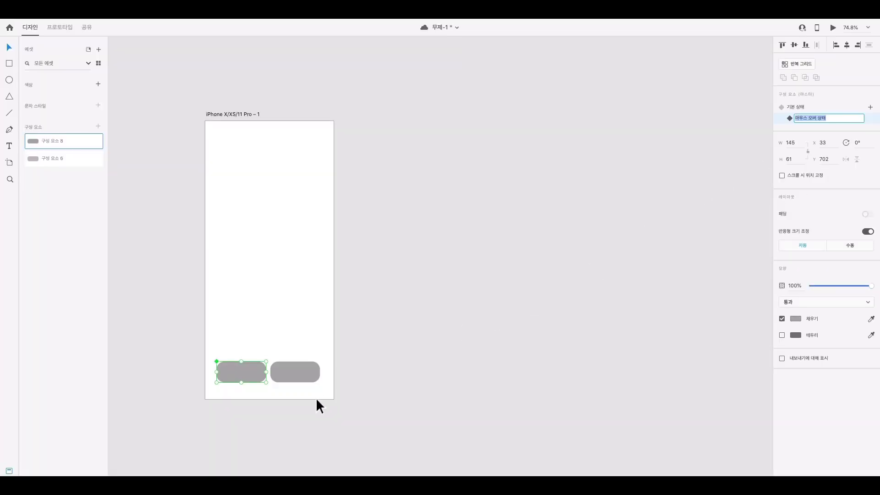
Step: Set the button's fill in the mouse-over state to dark blue #00347B
click(800, 319)
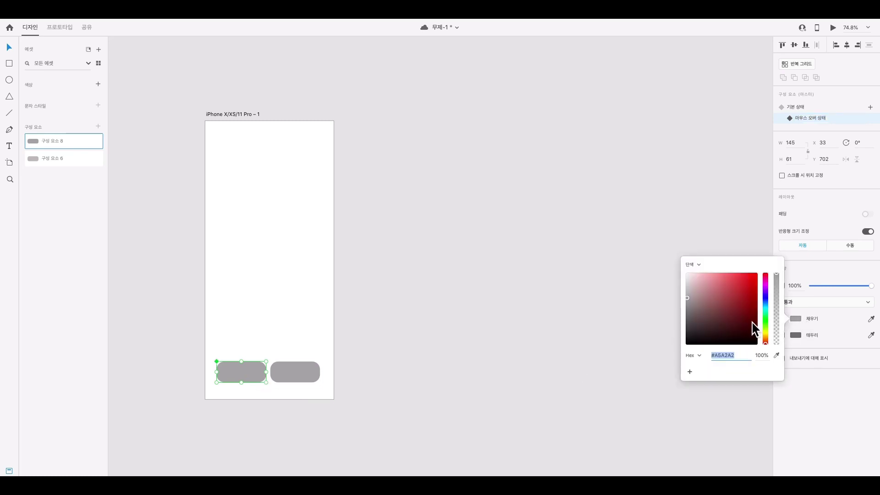
click(765, 302)
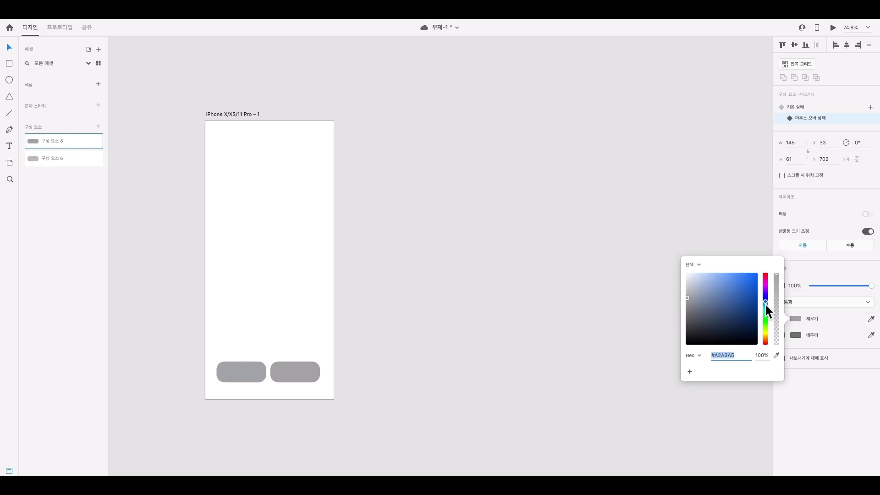
click(757, 310)
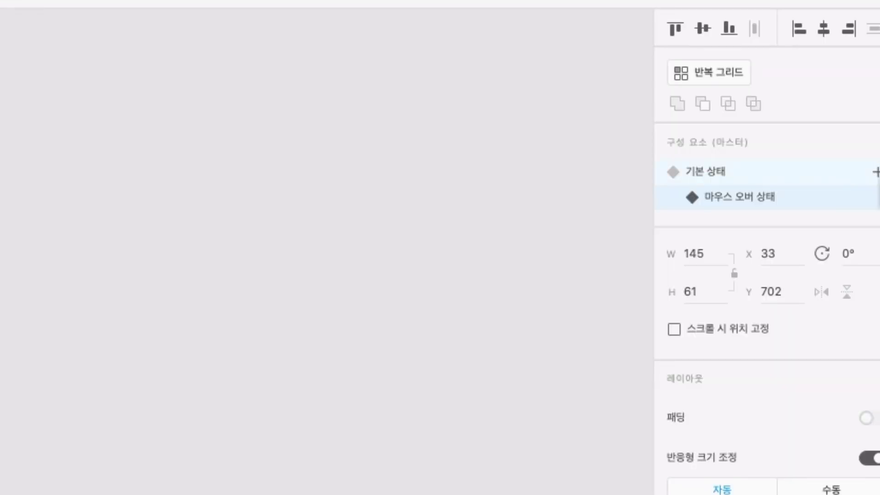
Step: Add another new state to the button component and name it 마우스 온
click(875, 172)
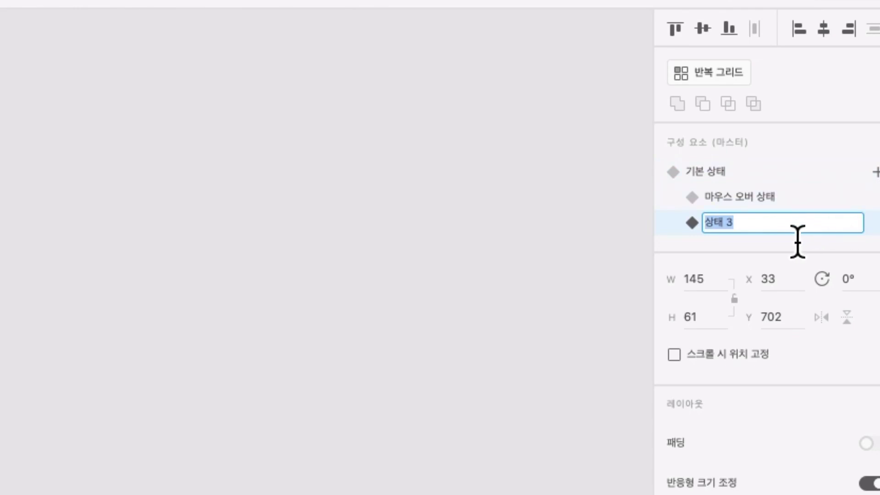
text(ak)
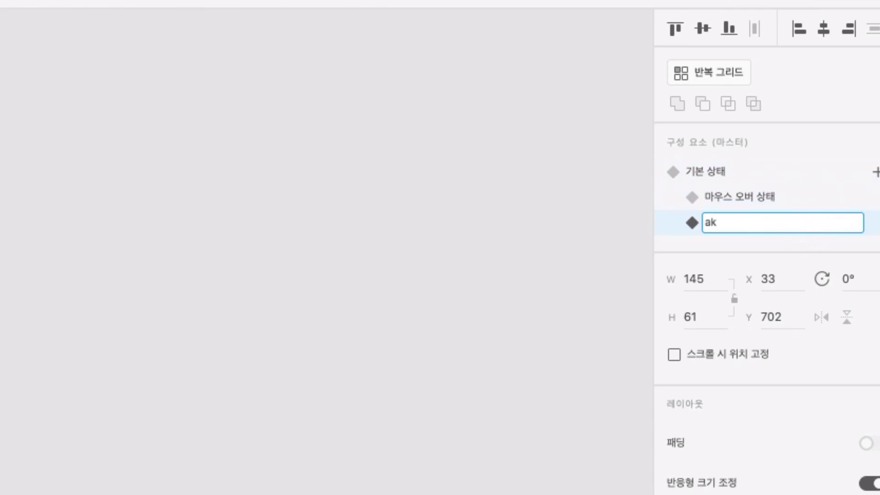
key(BackSpace)
key(BackSpace)
text(마우스 온)
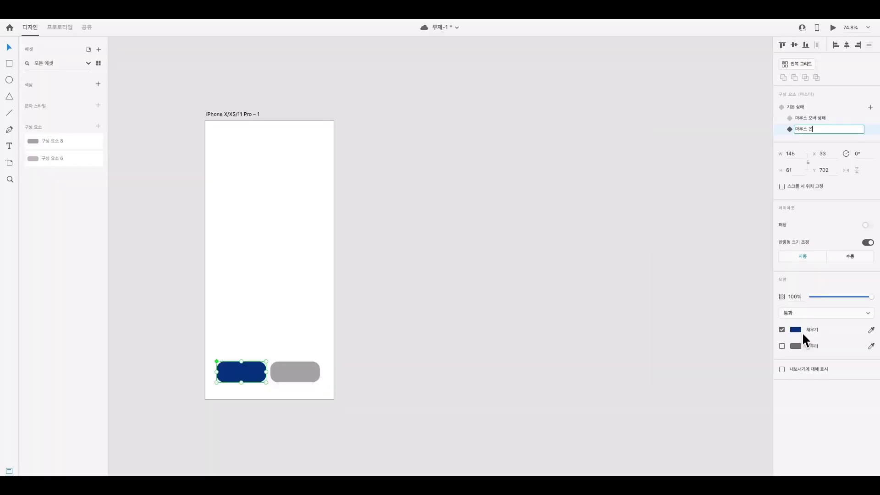
Step: Set the button's fill in the 마우스 온 state to magenta #F006CC
click(798, 329)
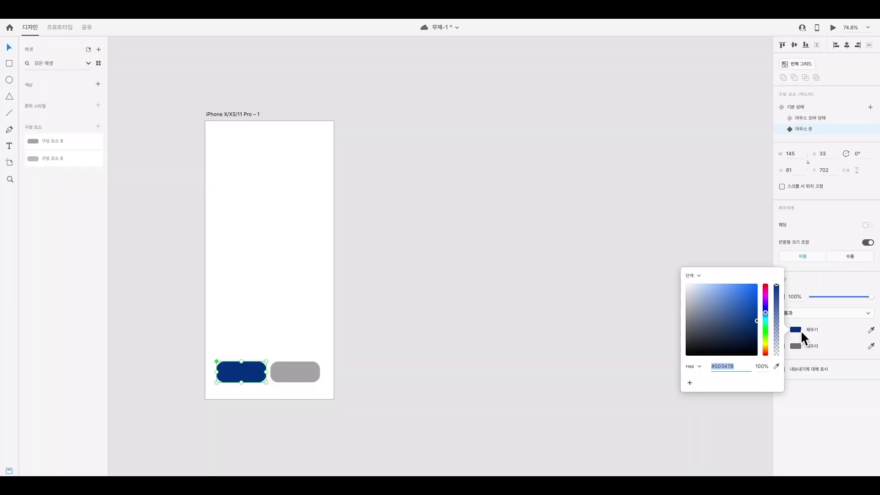
click(765, 294)
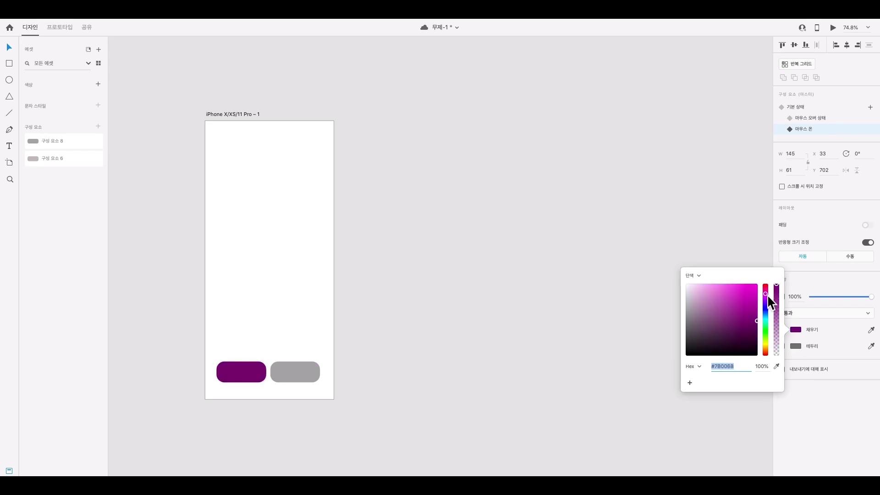
click(755, 288)
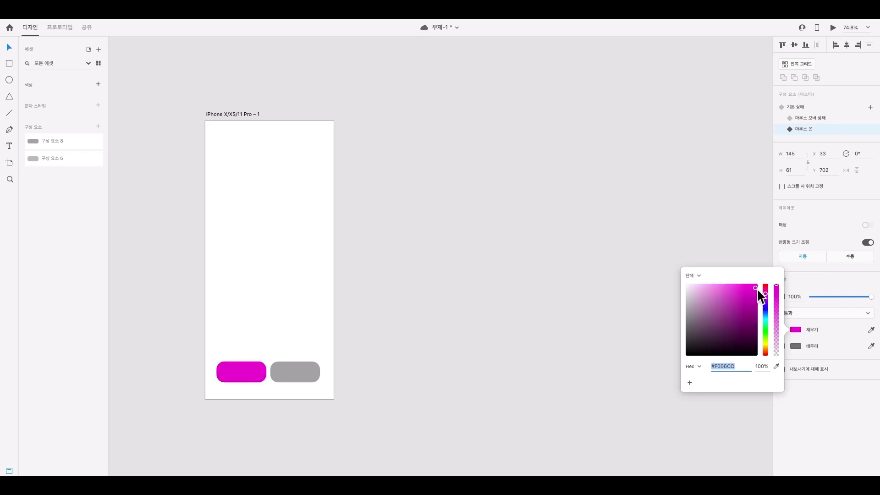
click(519, 322)
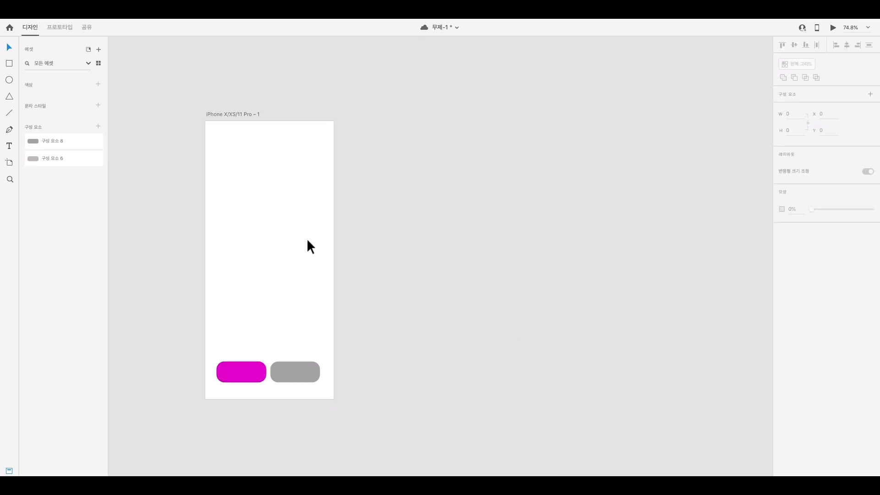
Step: Switch the left button back to its default state (기본 상태) and preview the prototype
click(241, 372)
click(805, 107)
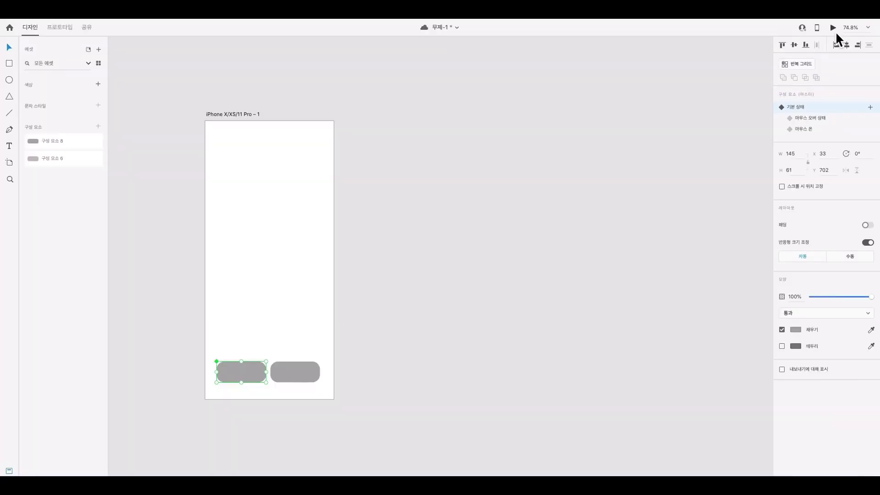
click(835, 31)
Step: Duplicate the artboard and switch the left button in the copy to the 마우스 온 state
click(218, 115)
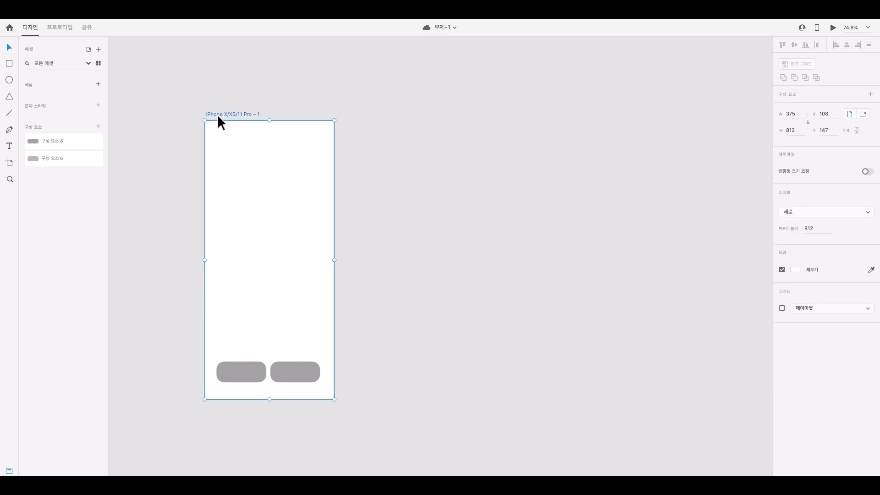
key(ctrl+d)
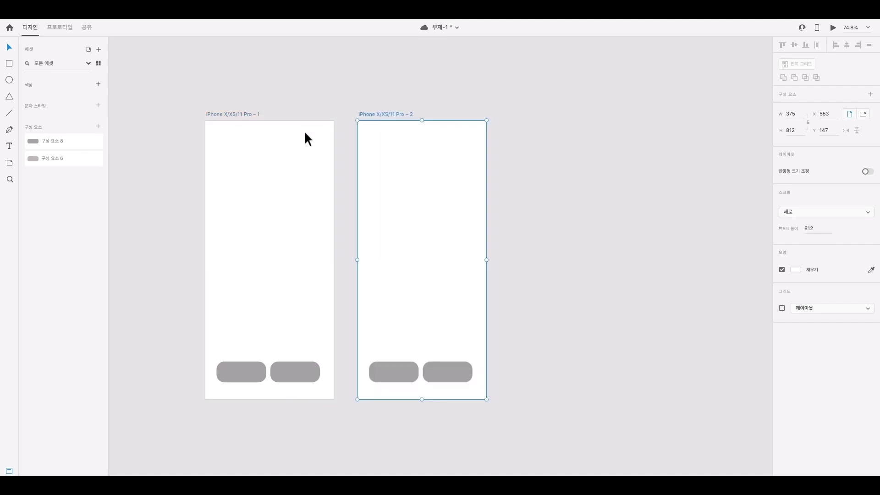
click(394, 373)
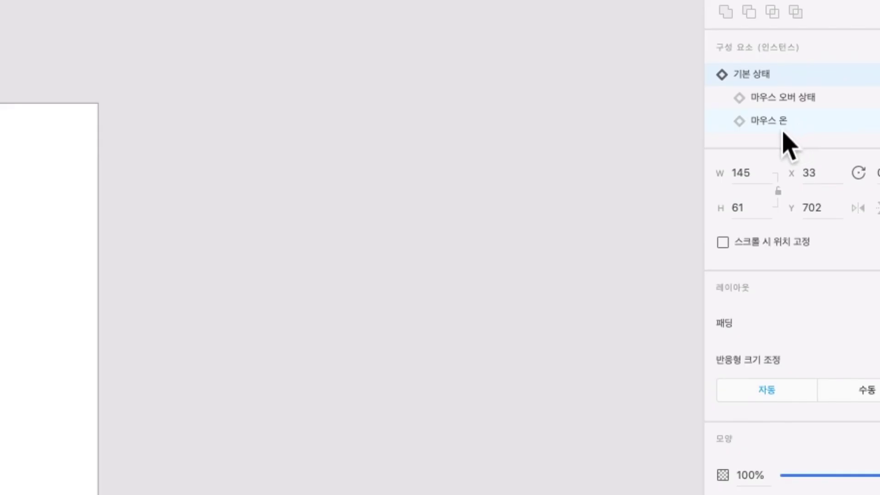
click(783, 133)
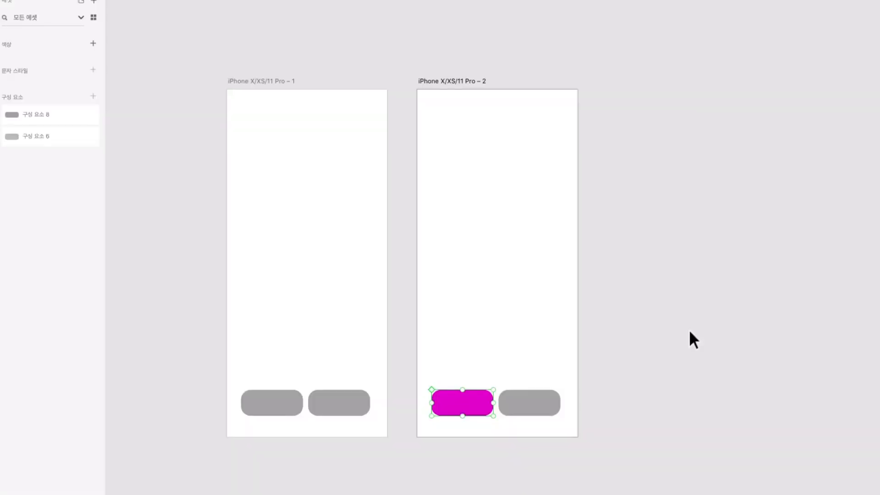
click(689, 338)
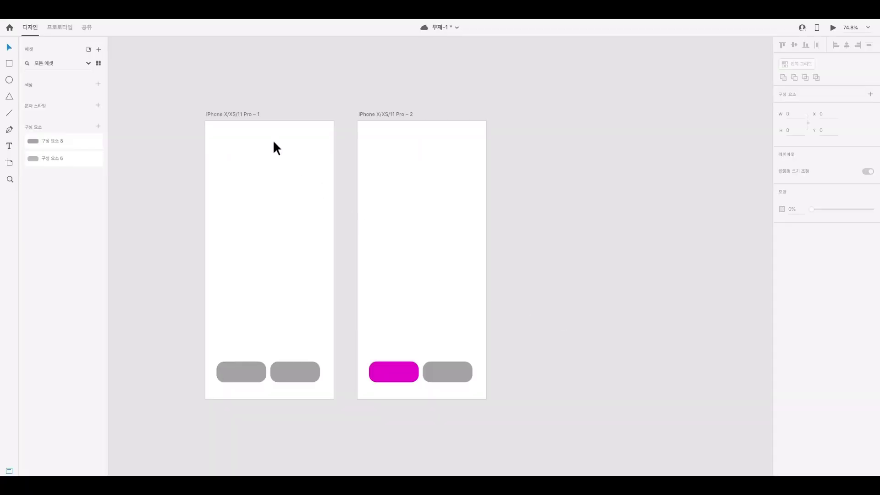
Step: Switch to prototype mode and link the whole first artboard to iPhone X/XS/11 Pro – 2
click(238, 114)
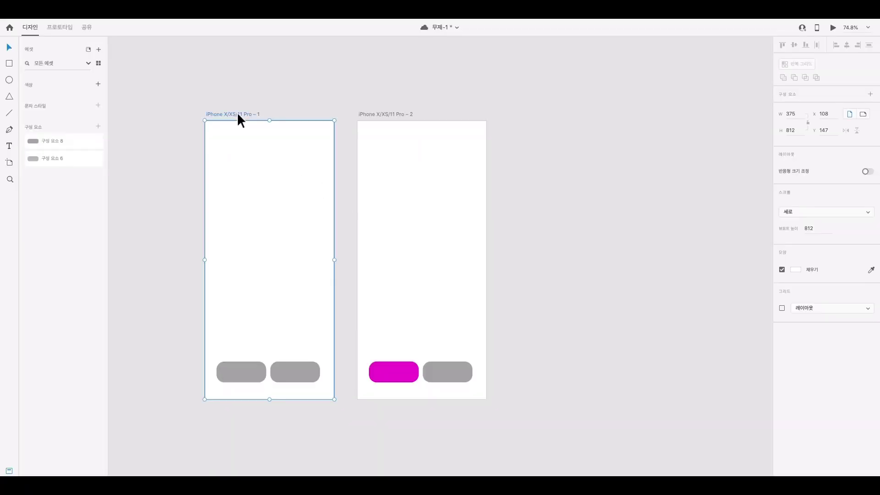
click(65, 26)
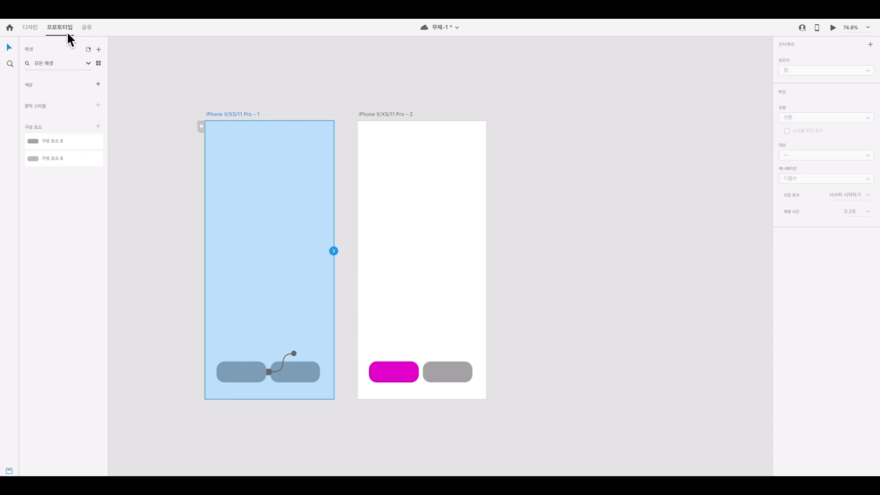
click(175, 145)
click(264, 373)
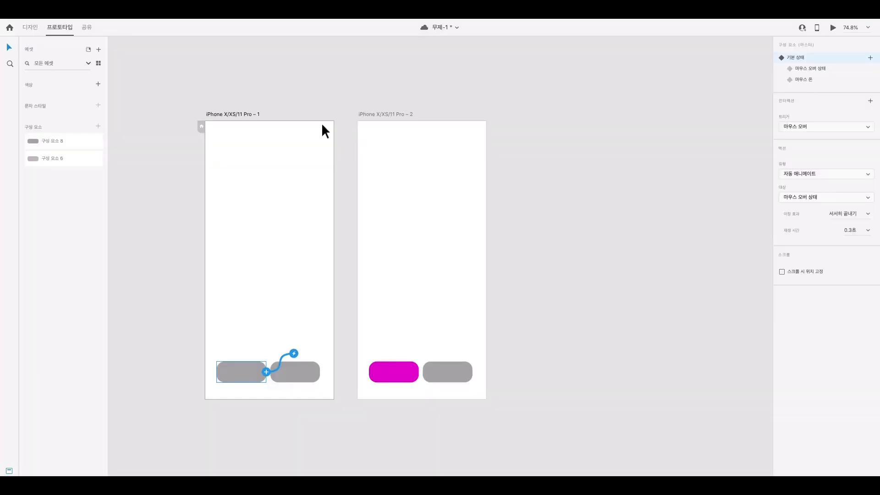
click(308, 134)
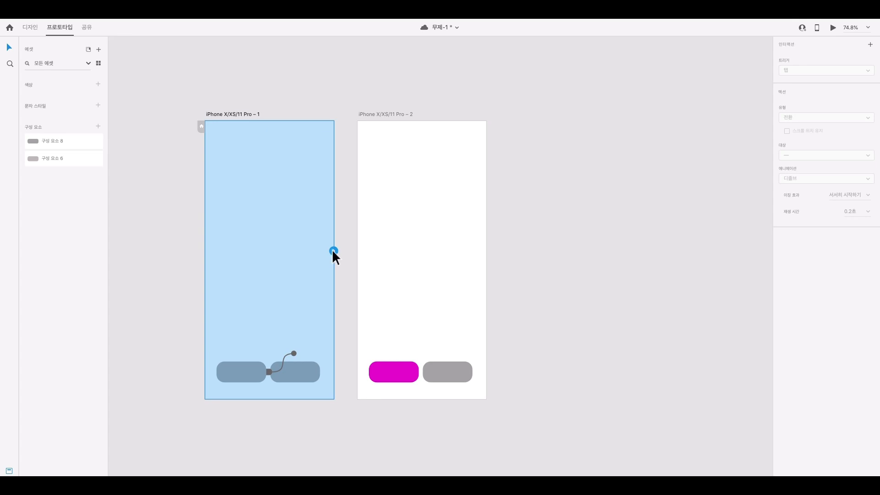
drag(334, 251, 359, 250)
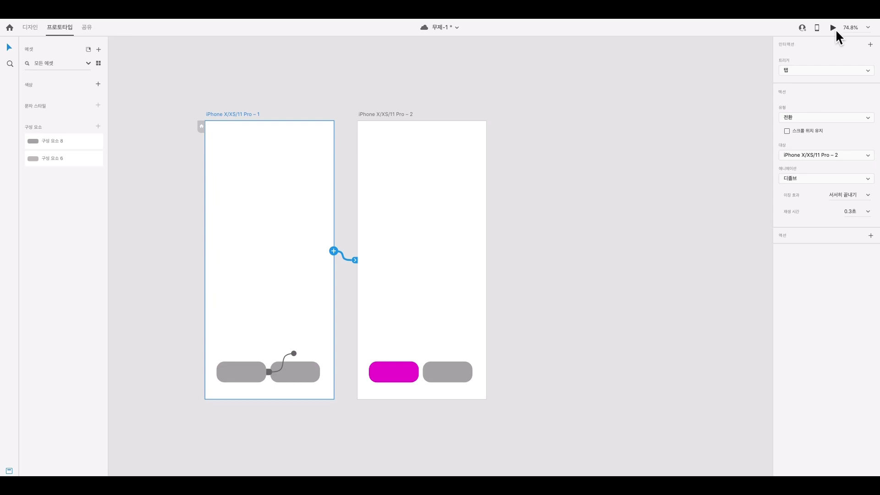
Step: Preview the prototype from the first artboard and tap the left button
click(833, 29)
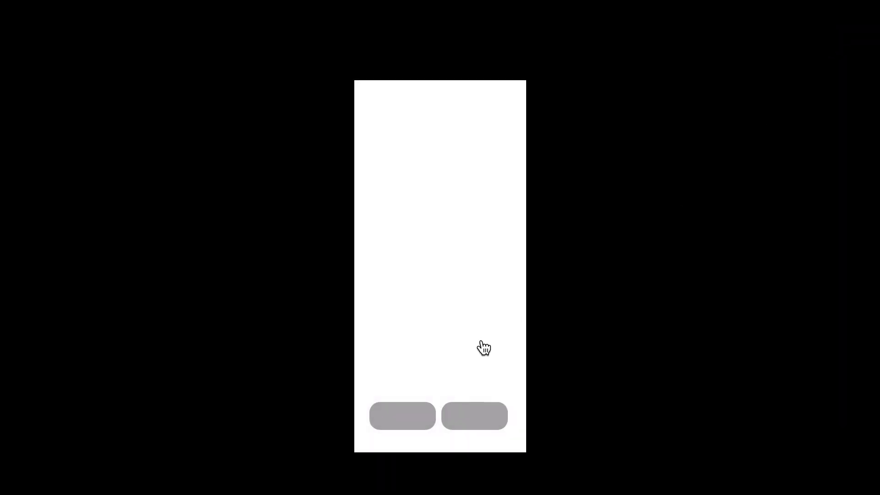
click(405, 423)
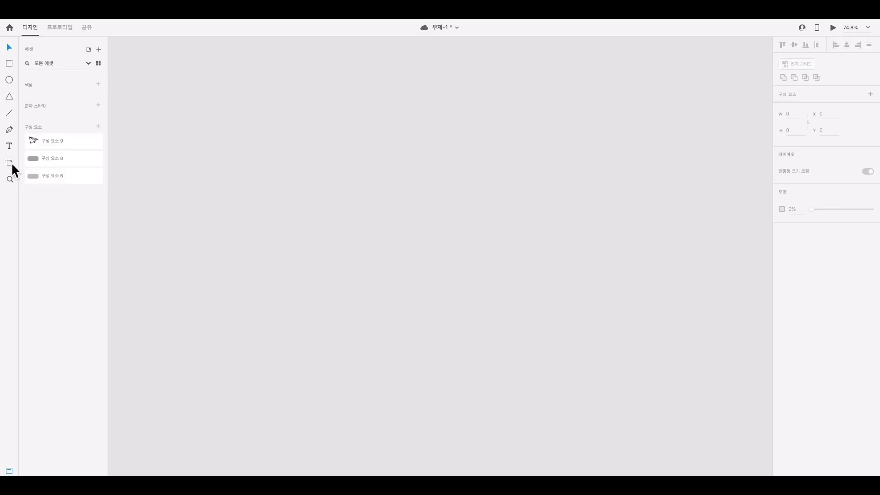
Step: Add a 375 × 812 iPhone X/XS/11 Pro artboard and move it farther right, away from the two button artboards
click(9, 163)
click(277, 220)
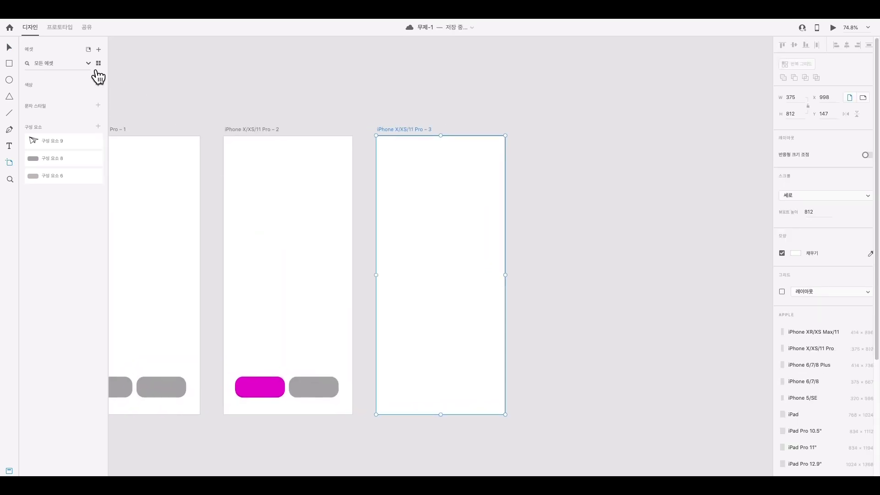
click(9, 47)
drag(403, 163, 224, 144)
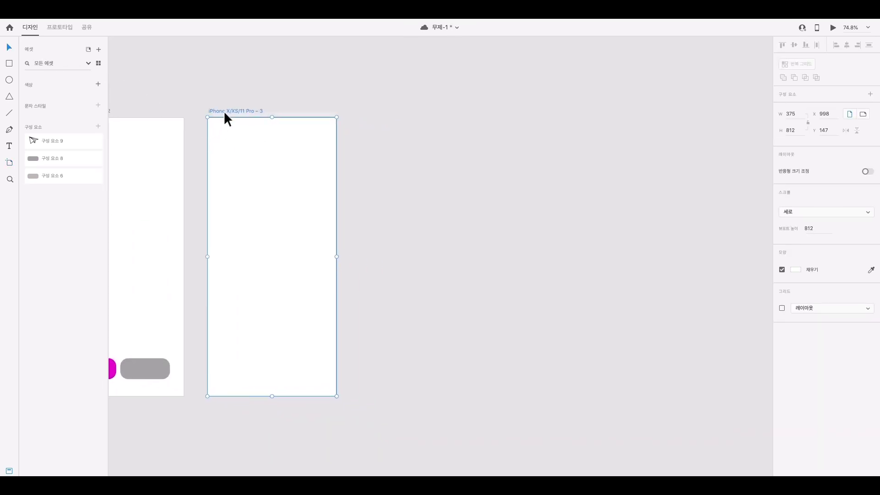
drag(224, 111, 344, 115)
drag(575, 175, 509, 174)
click(423, 251)
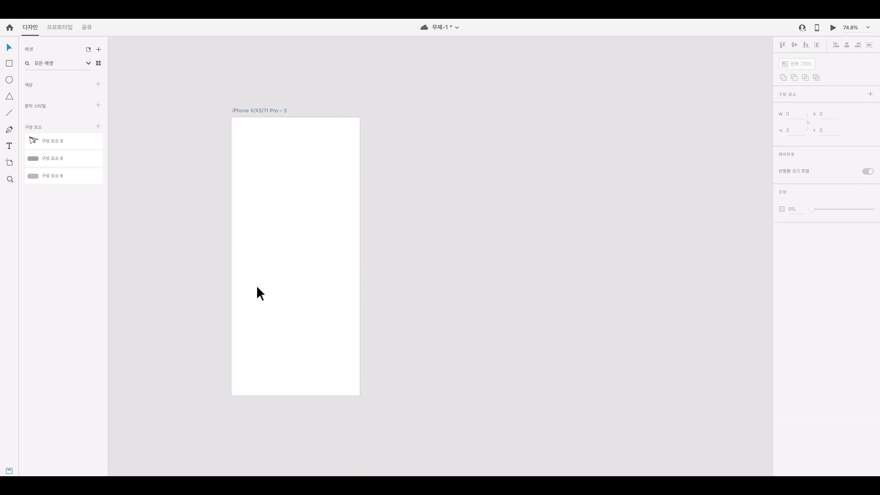
Step: Paste the paper plane component onto the new artboard and add a 마우스 오버 상태 to it
key(ctrl+v)
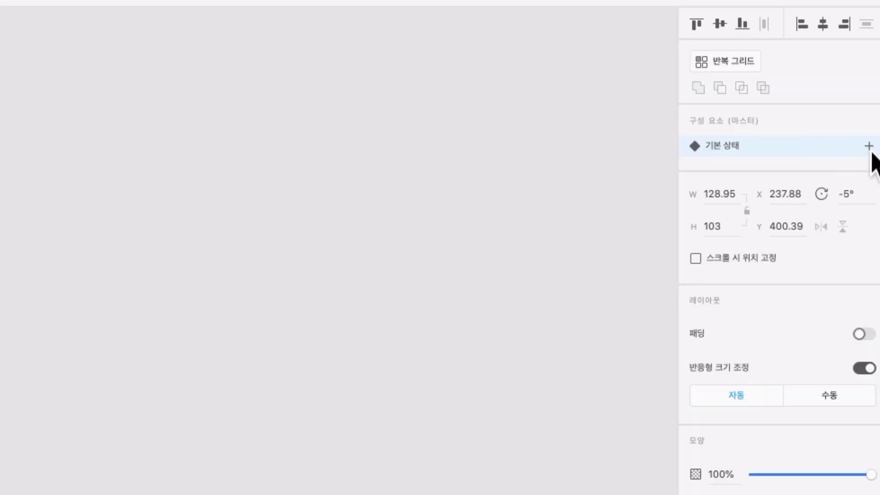
click(869, 146)
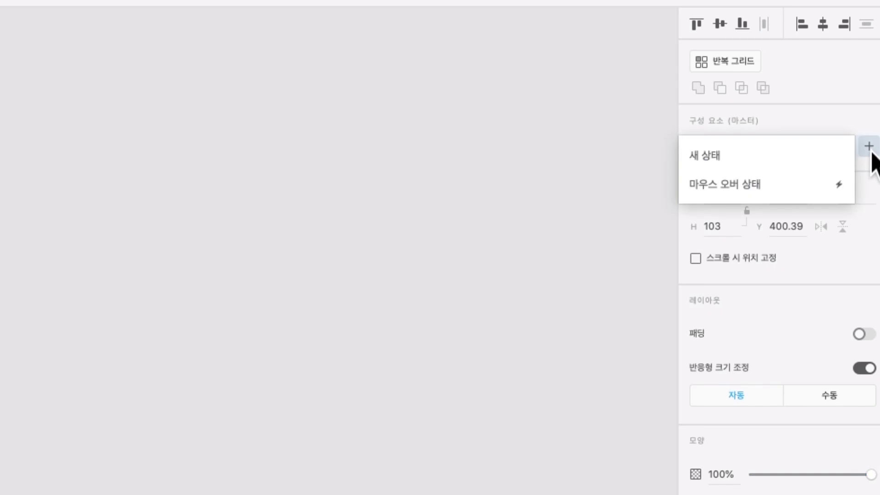
click(829, 193)
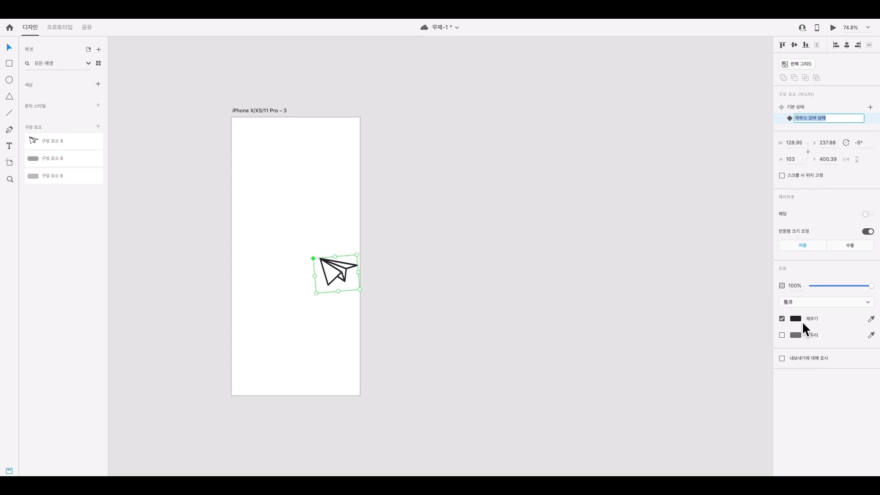
Step: Set the paper plane's fill in the 마우스 오버 상태 to blue #0D96FA
click(800, 321)
click(765, 304)
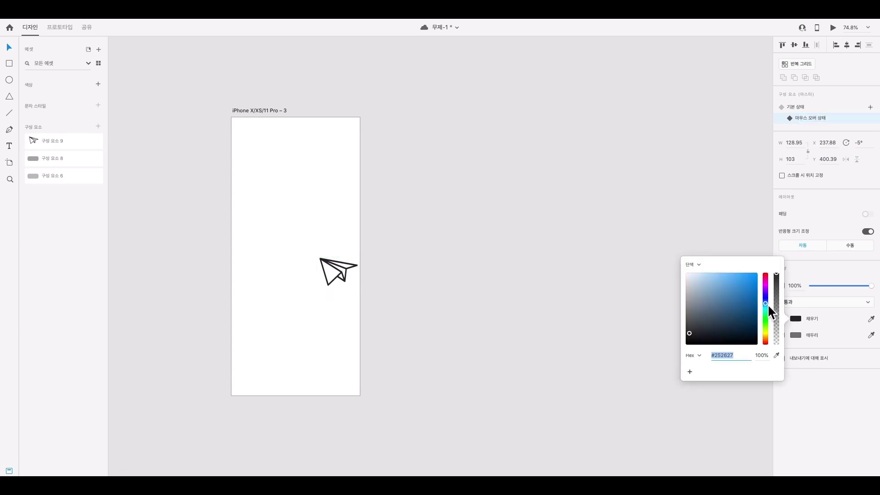
click(754, 274)
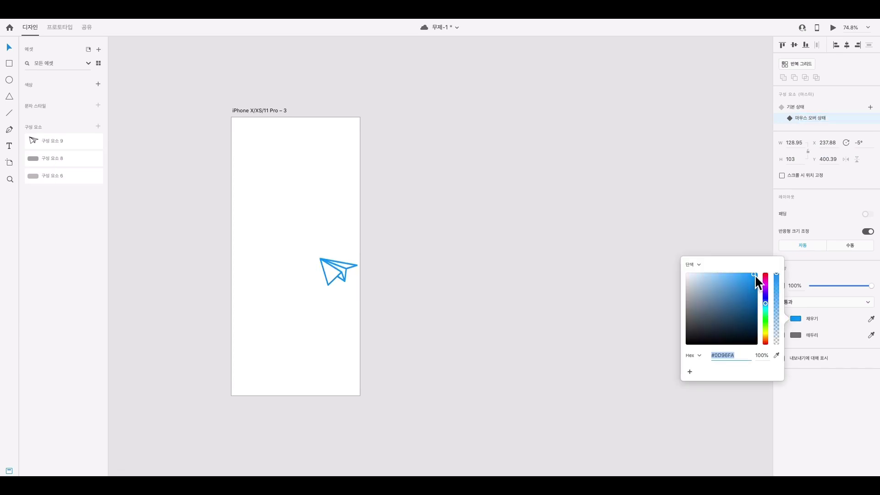
click(543, 236)
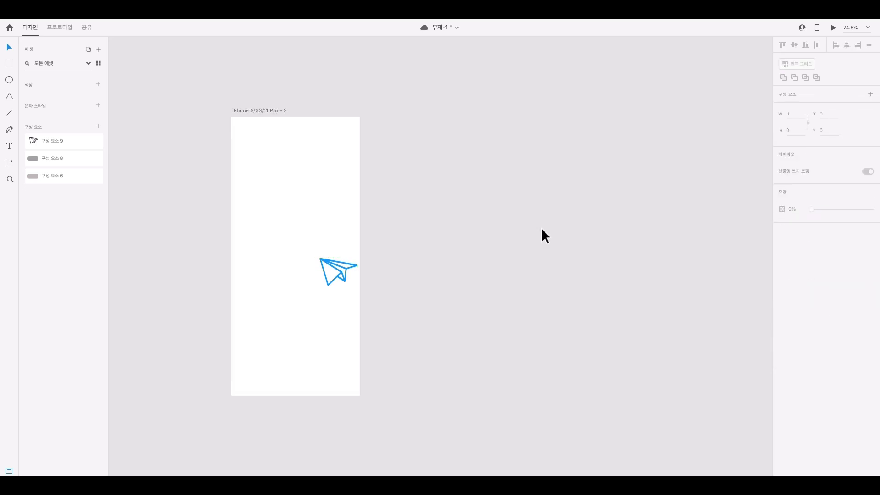
Step: Add another state named 마우스 온 to the paper plane component and open its fill colour
click(341, 276)
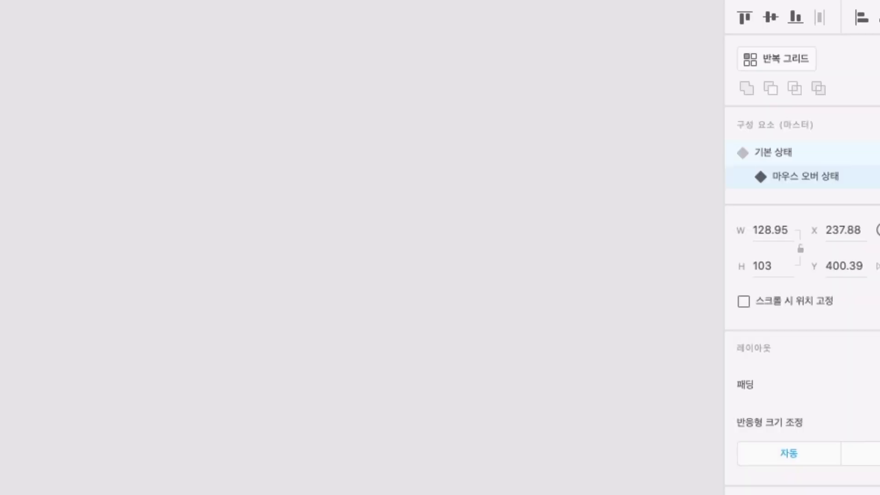
click(870, 108)
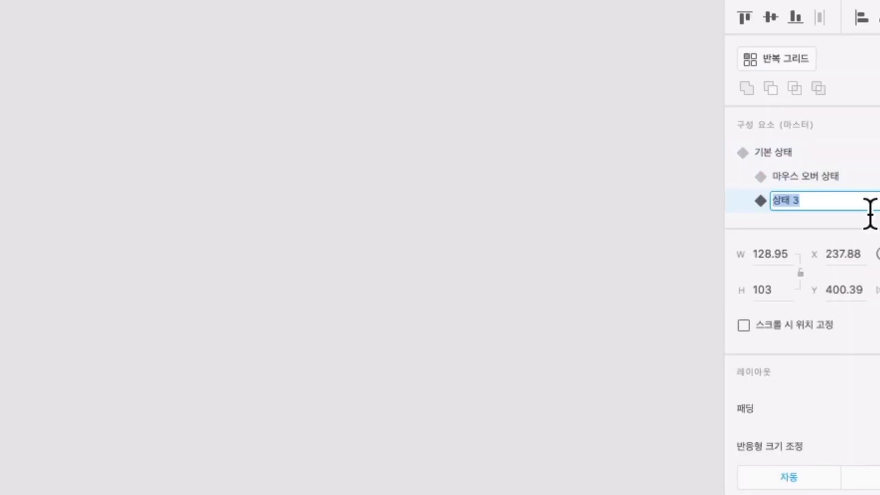
text(ㅁ)
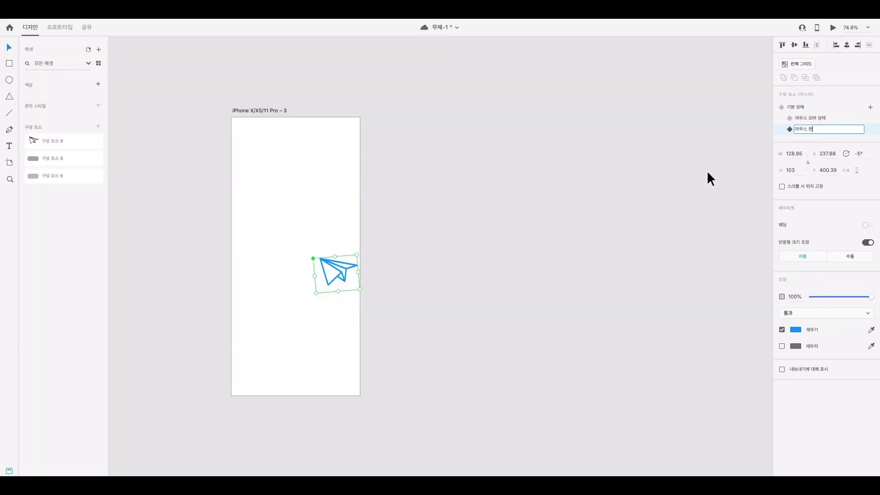
click(589, 309)
click(342, 278)
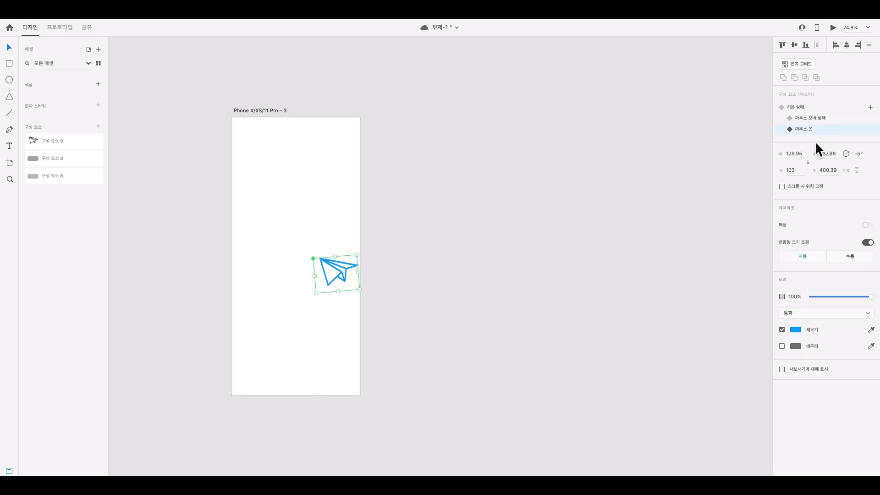
click(797, 332)
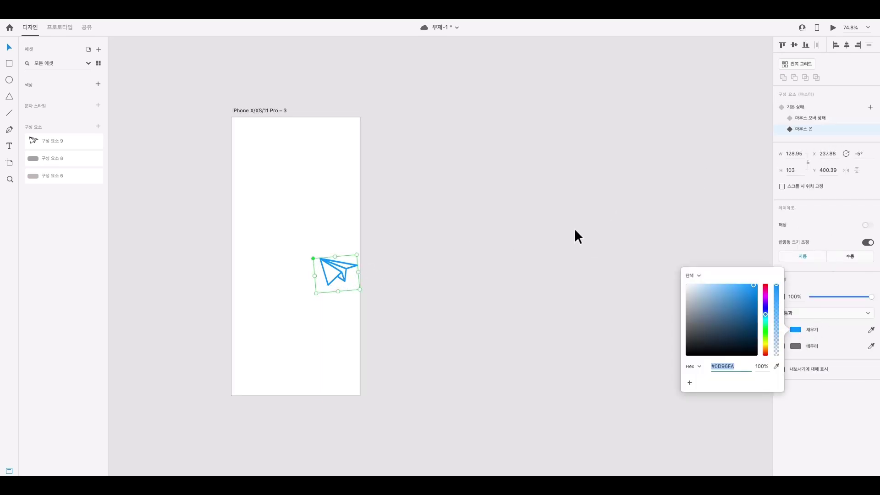
click(534, 206)
Step: Duplicate the paper plane artboard and move the copy right to about X 2129, leaving a wide gap
key(ctrl+d)
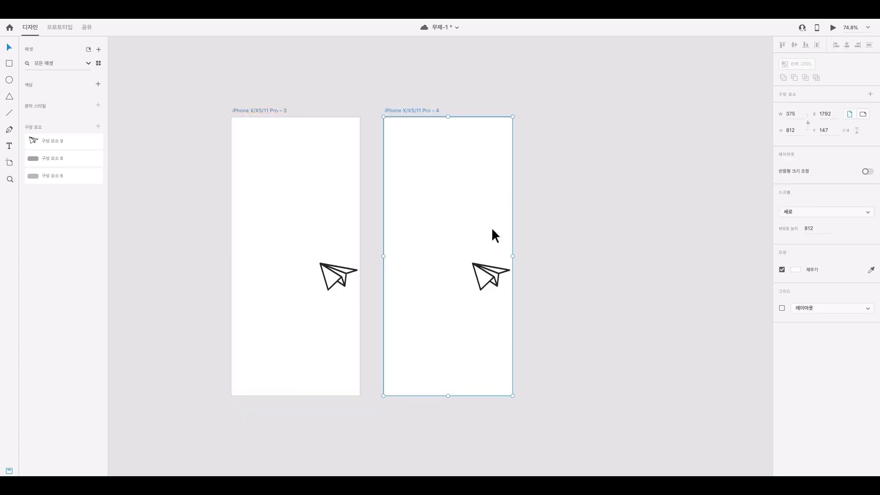
drag(407, 118, 522, 115)
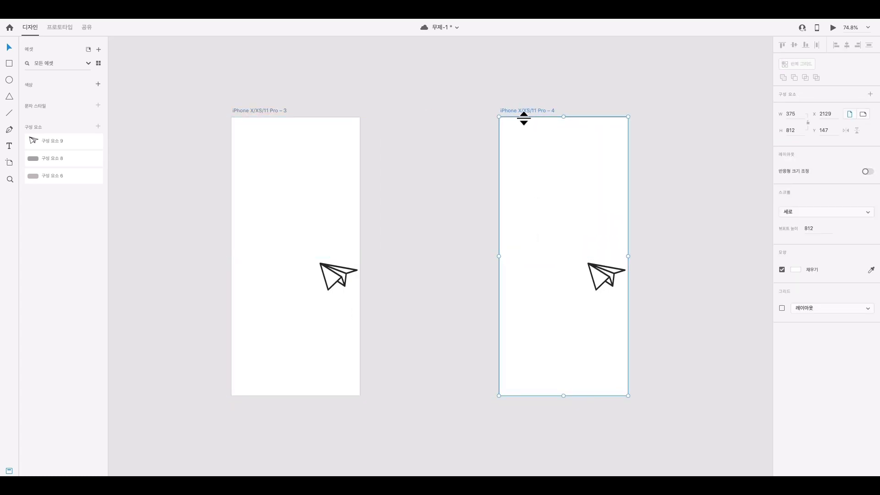
Step: Rotate the copied artboard's plane drawing to -10° and move it across the upper left edge, at about X -27, Y 195
click(606, 280)
click(604, 293)
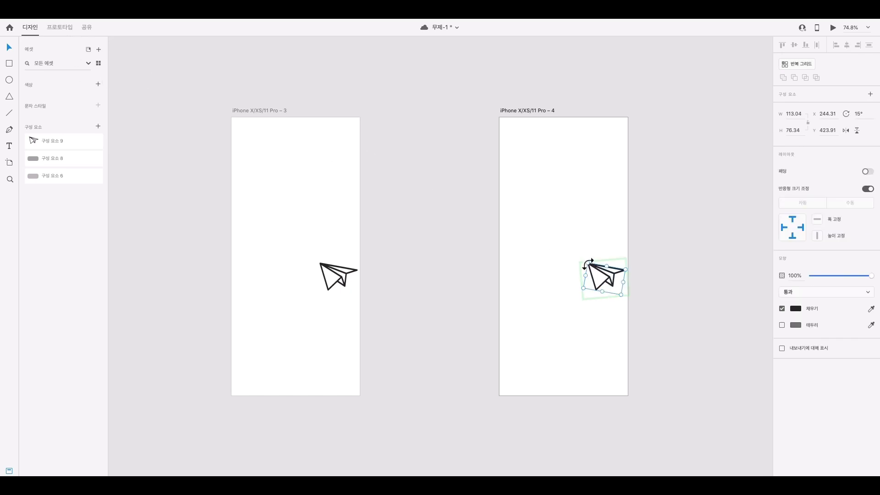
drag(610, 280, 532, 186)
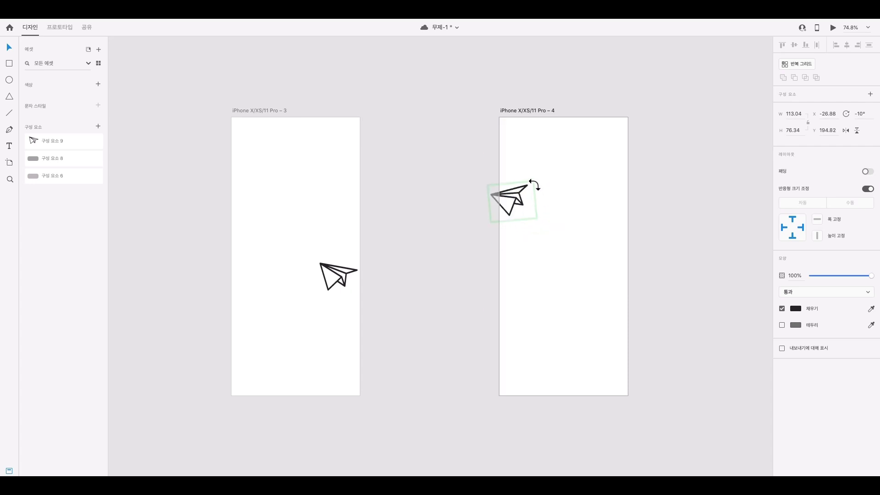
click(461, 201)
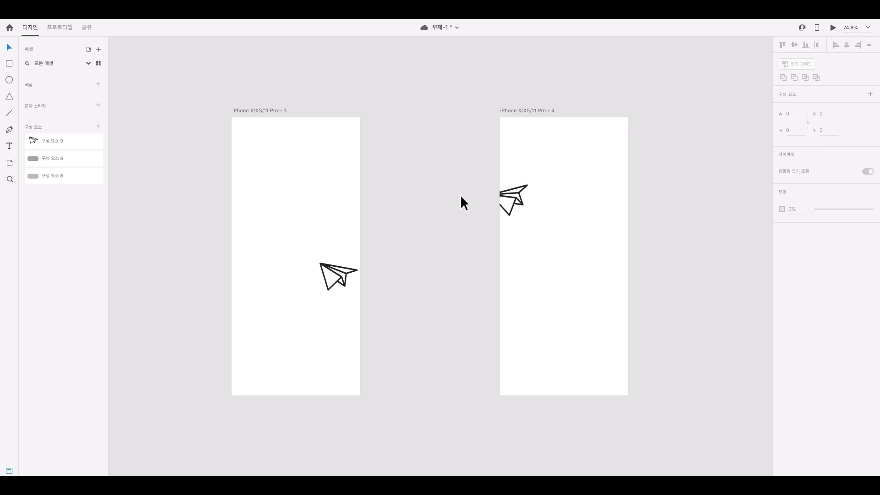
Step: Link iPhone X/XS/11 Pro – 3 to – 4 on tap with 자동 애니메이트, 와인드업 easing and 0.8초, and preview it
click(59, 27)
drag(360, 248, 507, 237)
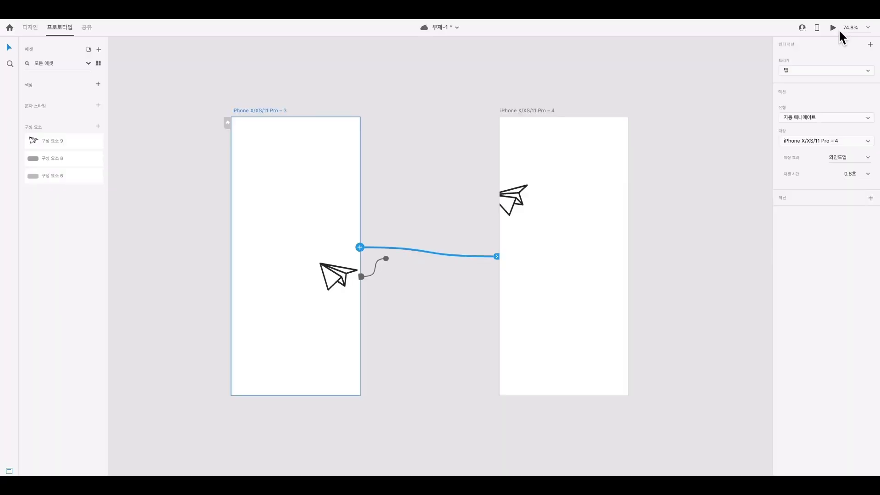
click(836, 29)
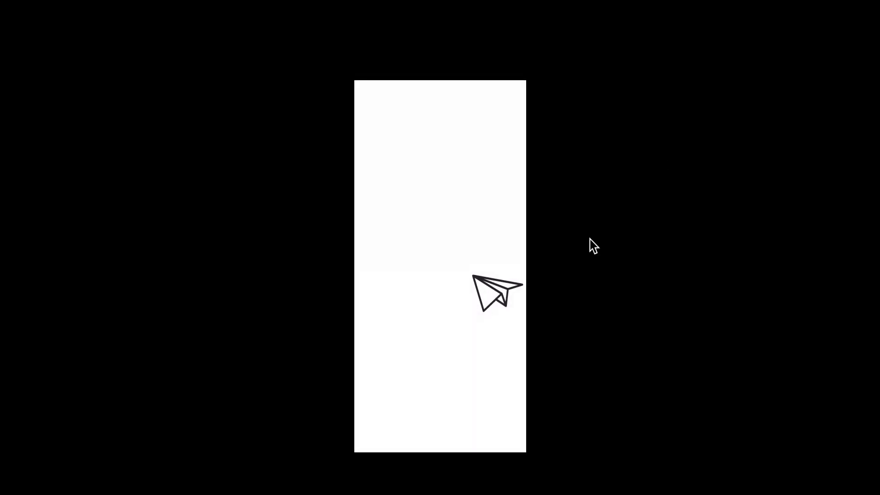
click(499, 297)
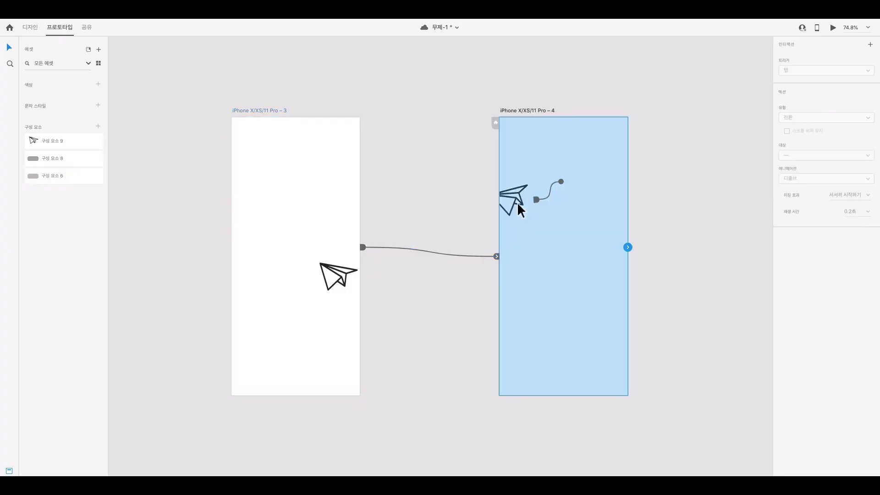
Step: Move the paper plane on iPhone X/XS/11 Pro – 4 past the artboard's left edge and remove its hover interaction
click(512, 206)
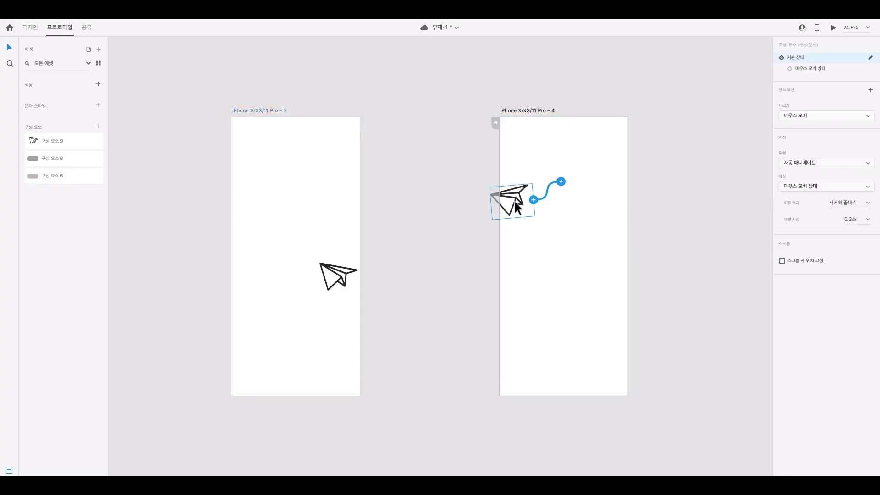
key(Escape)
click(513, 207)
drag(514, 204, 481, 186)
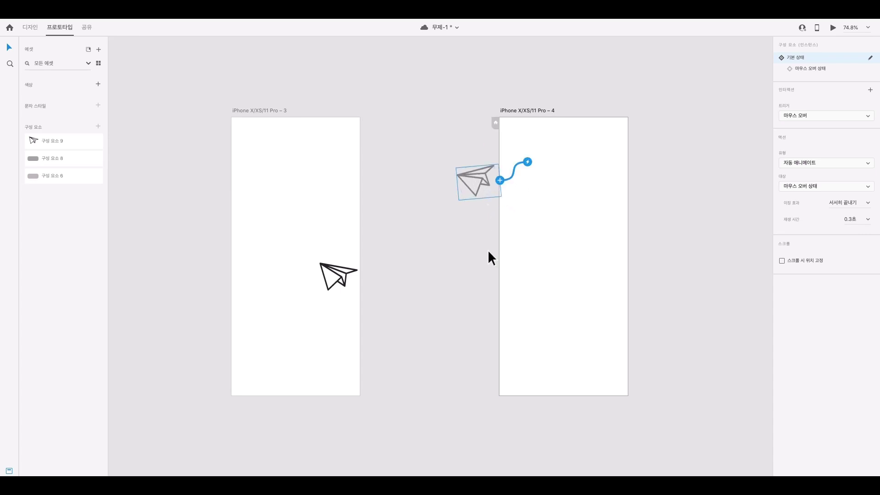
key(Delete)
Step: Preview the prototype starting from iPhone X/XS/11 Pro – 3
click(241, 114)
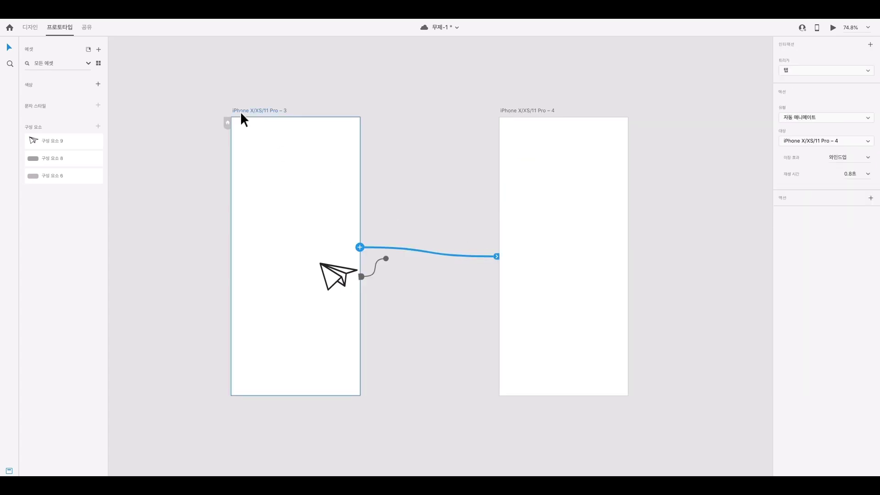
click(836, 27)
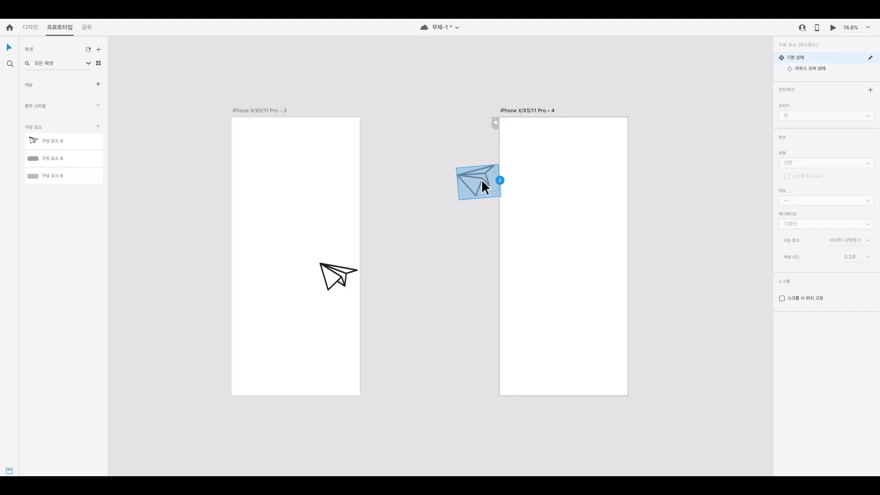
Step: Switch the paper plane on iPhone X/XS/11 Pro – 4 to 마우스 오버 상태 and place it outside the artboard's upper left edge
drag(483, 186, 511, 180)
click(823, 68)
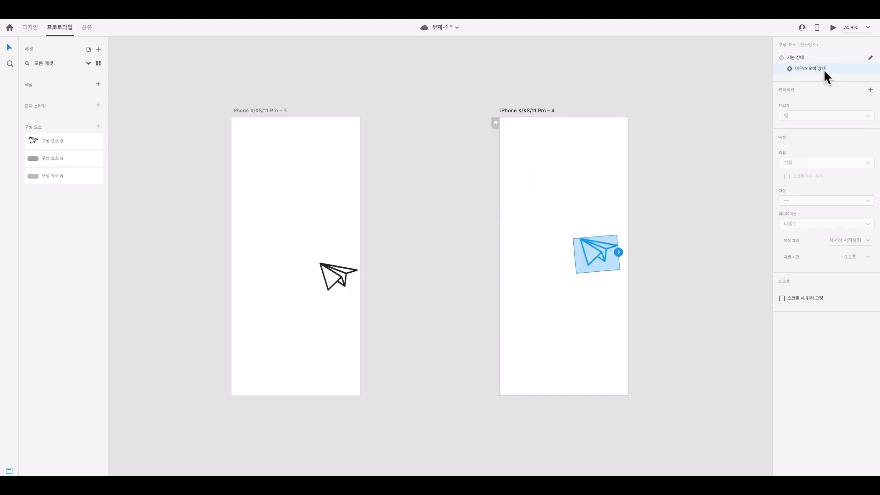
click(418, 253)
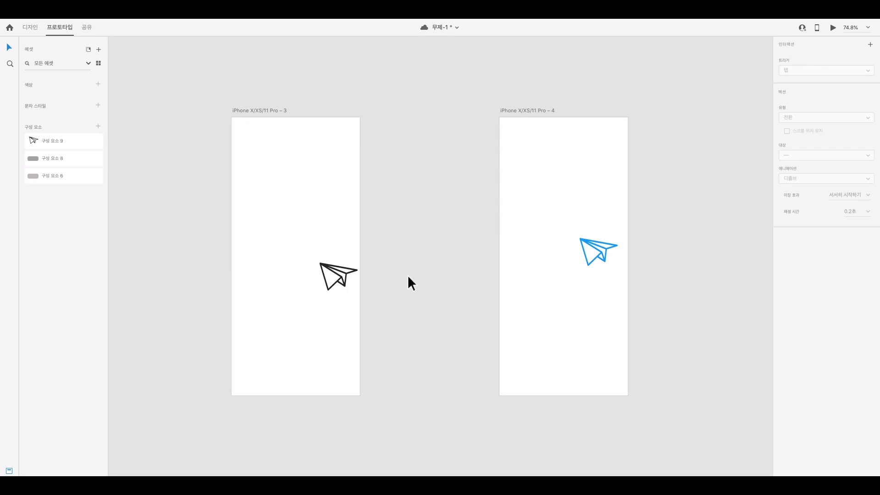
click(597, 255)
click(600, 256)
drag(600, 257, 481, 165)
Step: Preview the flow from iPhone X/XS/11 Pro – 3, tap the paper plane, and close the preview
click(257, 116)
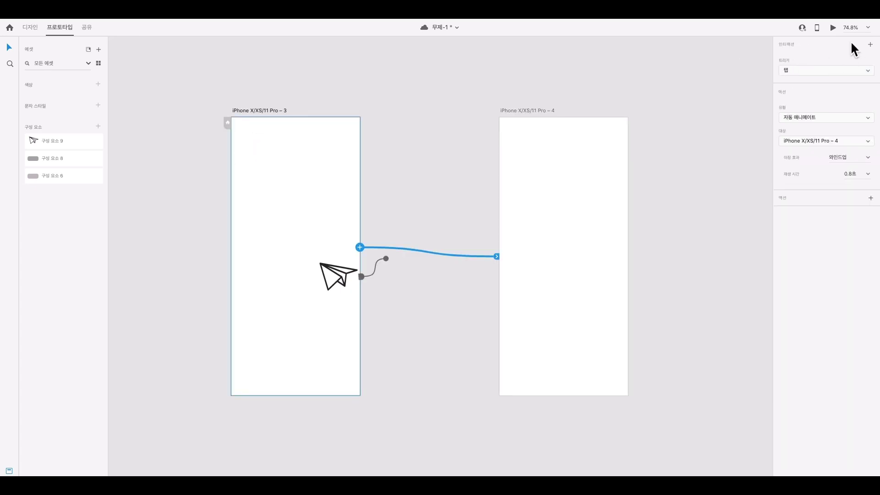
click(833, 29)
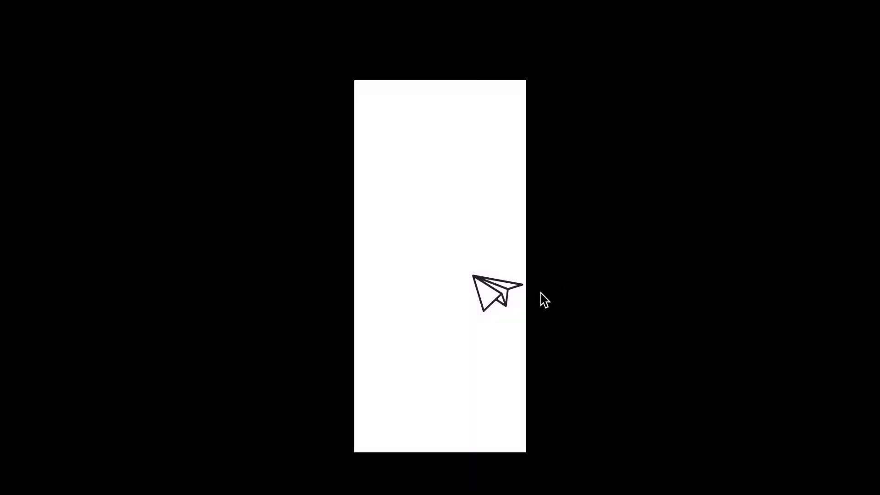
click(496, 298)
key(super+w)
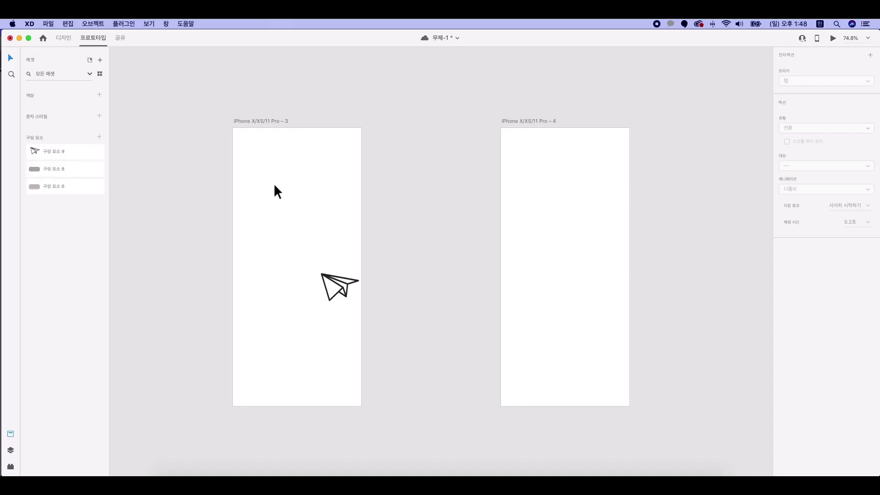
Step: Preview iPhone X/XS/11 Pro – 3 again, reposition the preview window and tap the paper plane
click(258, 122)
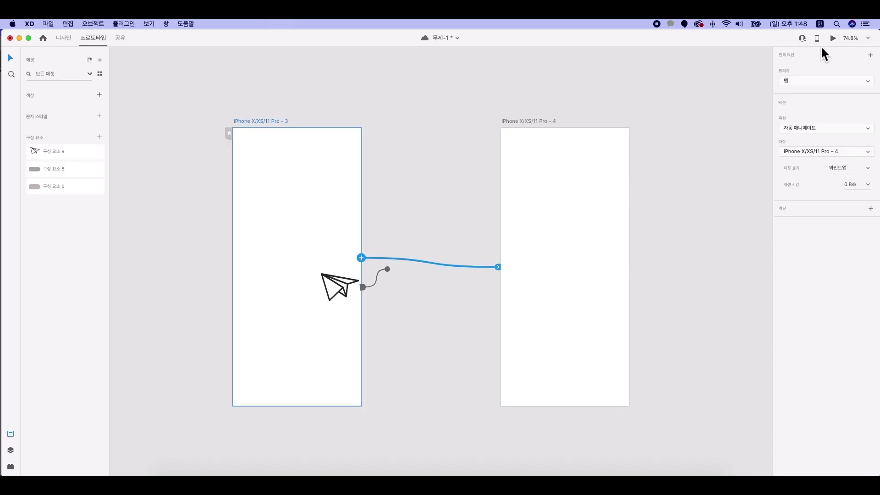
click(834, 41)
drag(501, 42, 479, 54)
click(525, 282)
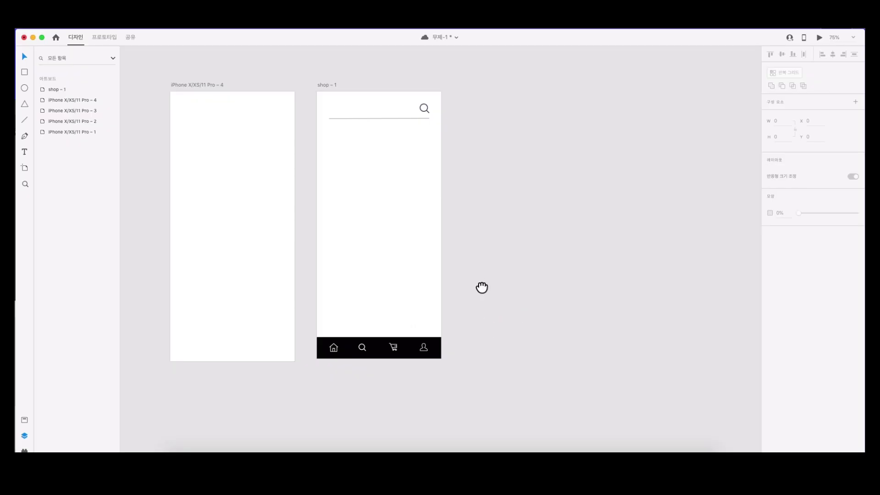
Step: Add a 마우스 오버 상태 to the home icon component in the black navigation bar of shop – 1
drag(481, 288, 520, 284)
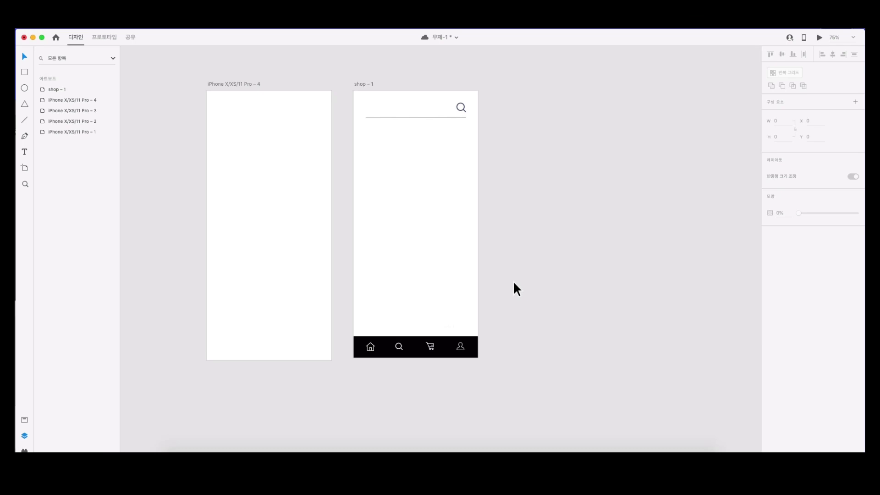
key(super+equal)
key(super+equal)
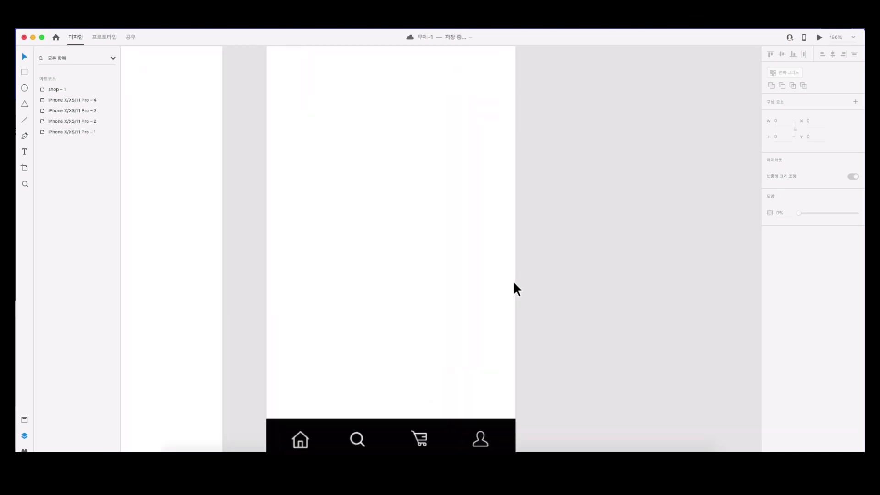
drag(524, 340, 576, 194)
drag(560, 305, 543, 275)
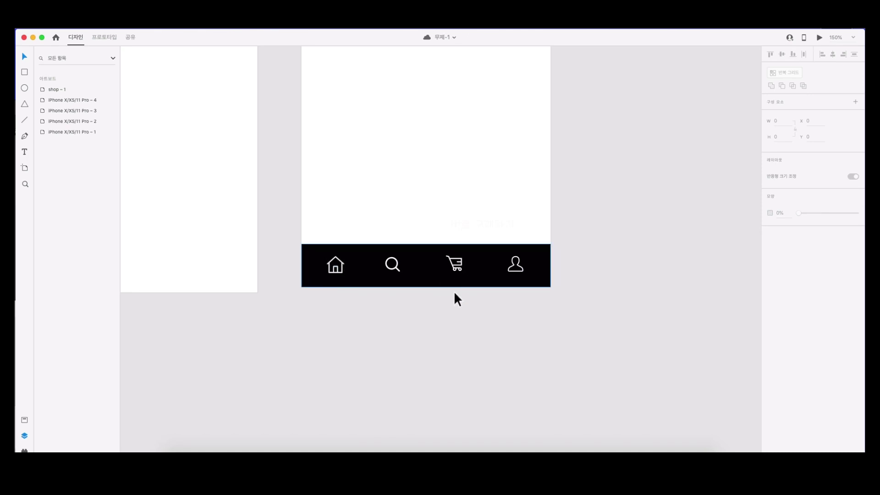
drag(435, 317, 430, 332)
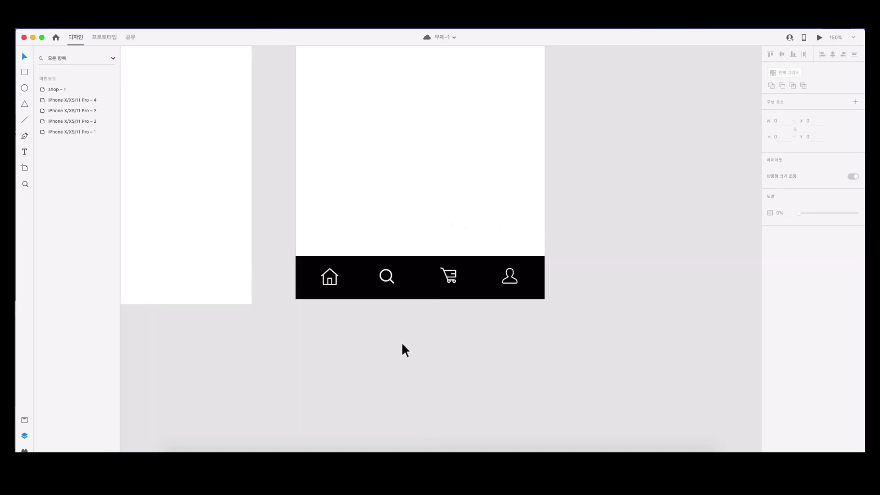
click(329, 277)
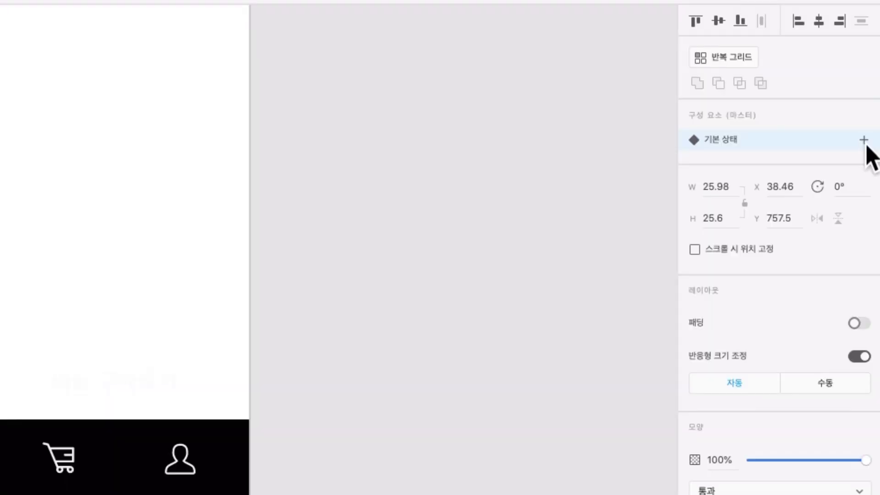
click(865, 144)
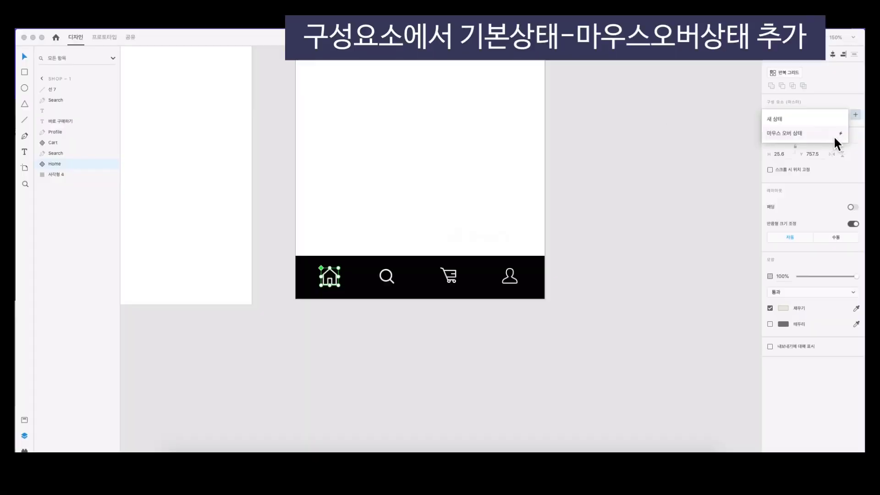
click(823, 176)
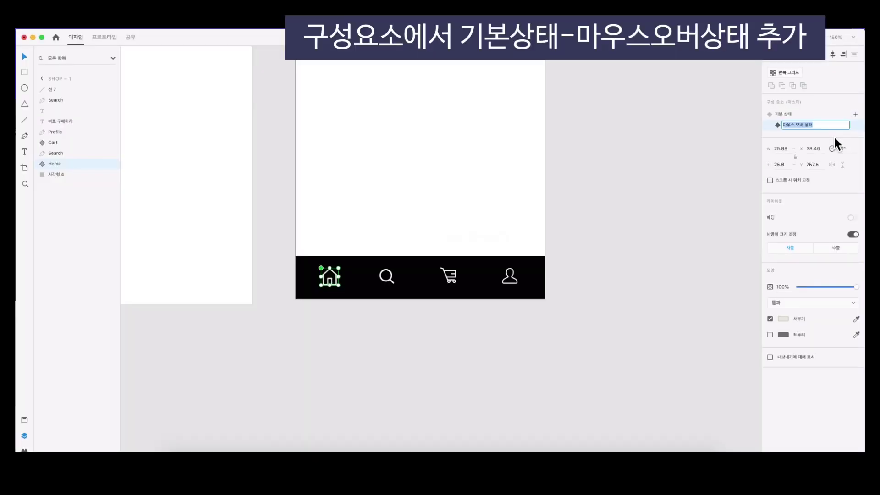
Step: Set the fill of the home icon's hover state to bright green #9DD911
click(783, 319)
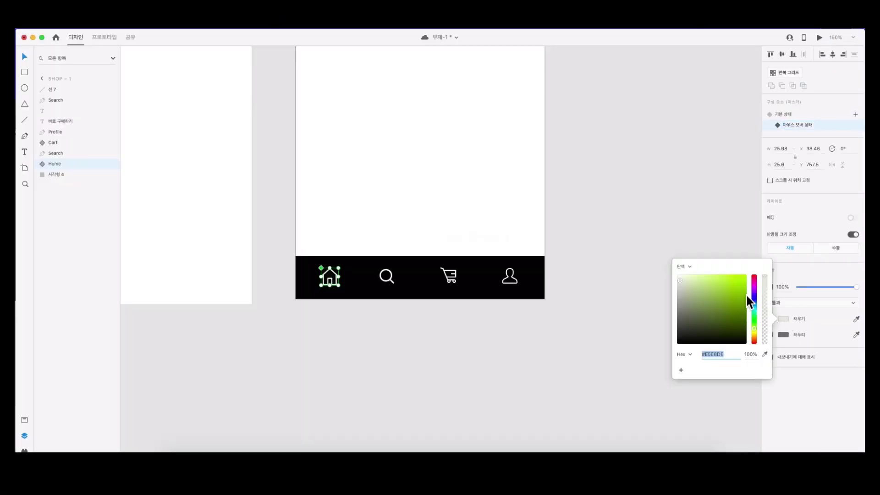
click(740, 285)
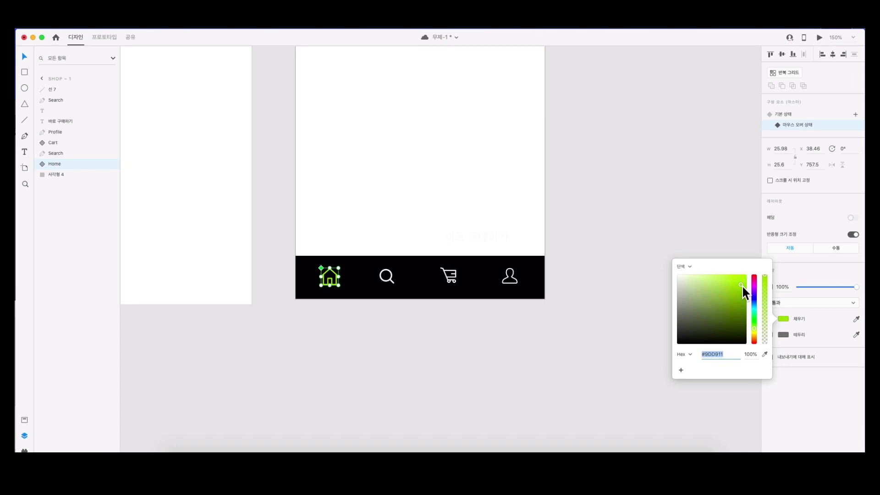
click(697, 250)
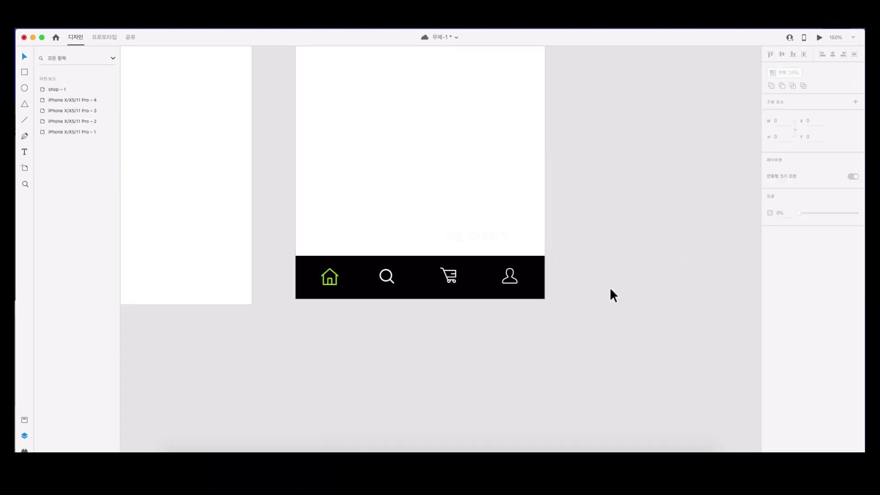
Step: Add a 마우스 오버 상태 to the cart icon component in the shop – 1 navigation bar
scroll(610, 288, up, 3)
scroll(610, 288, right, 3)
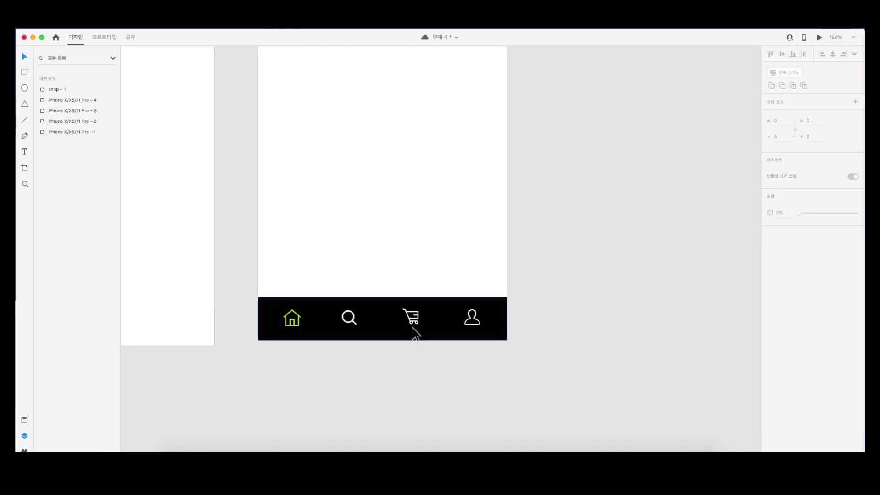
click(411, 327)
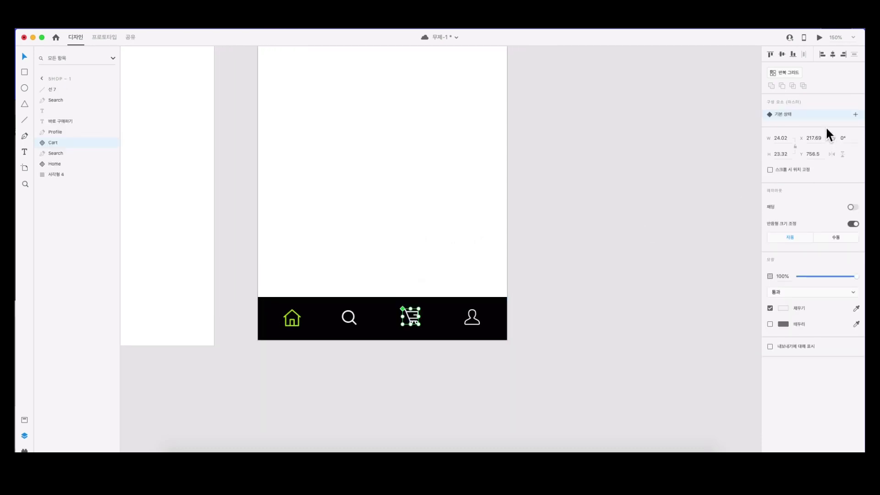
click(854, 114)
click(837, 136)
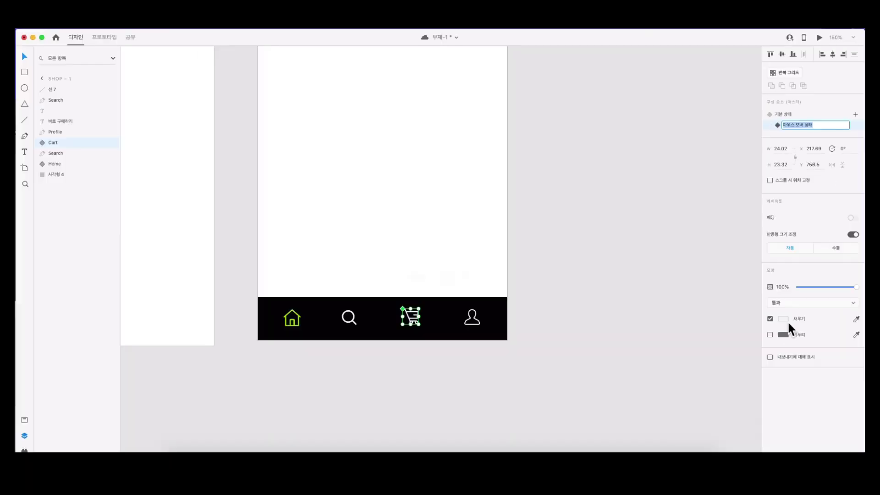
Step: Set the fill of the cart icon's hover state to blue #237AED
click(783, 319)
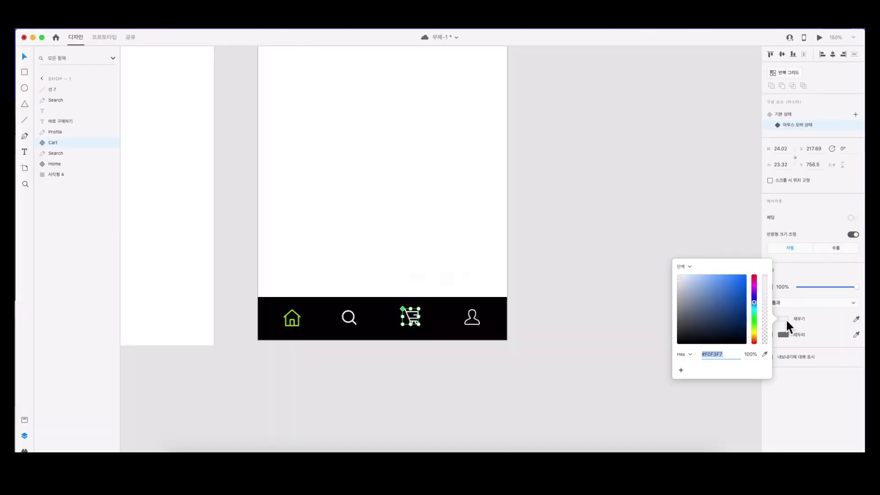
click(746, 281)
click(735, 280)
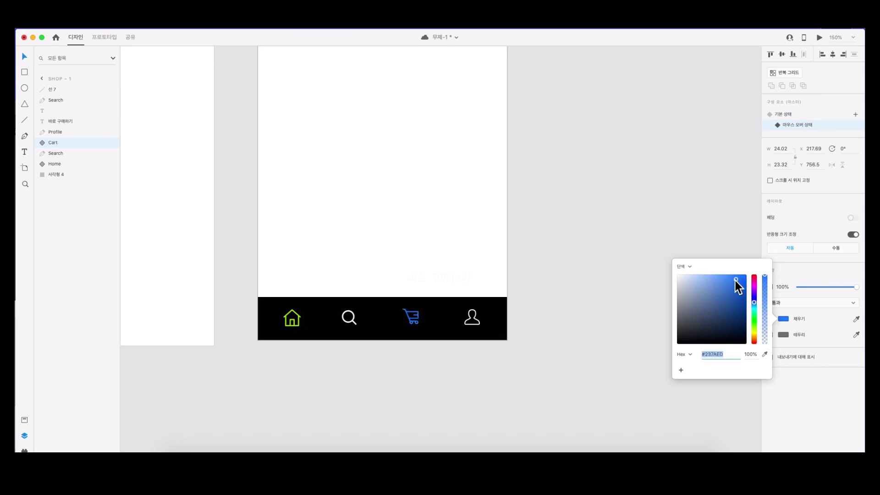
click(628, 229)
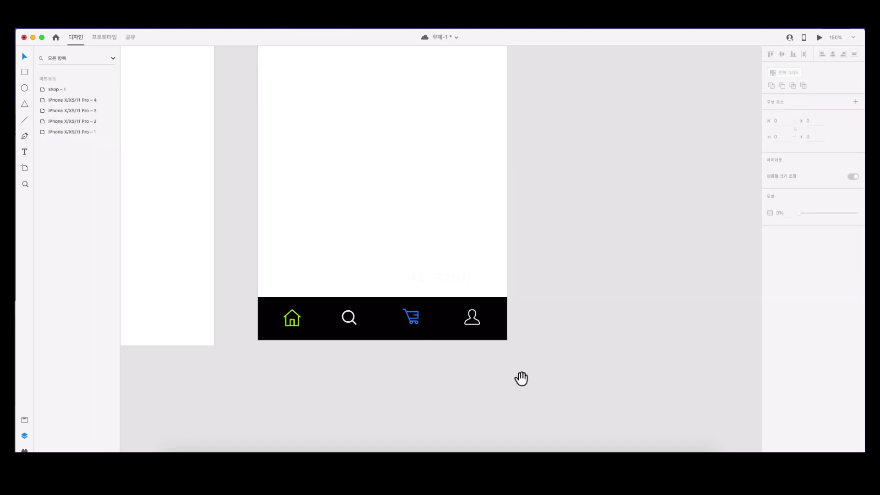
Step: Return the home and cart icons on shop – 1 to their 기본 상태
drag(521, 379, 505, 409)
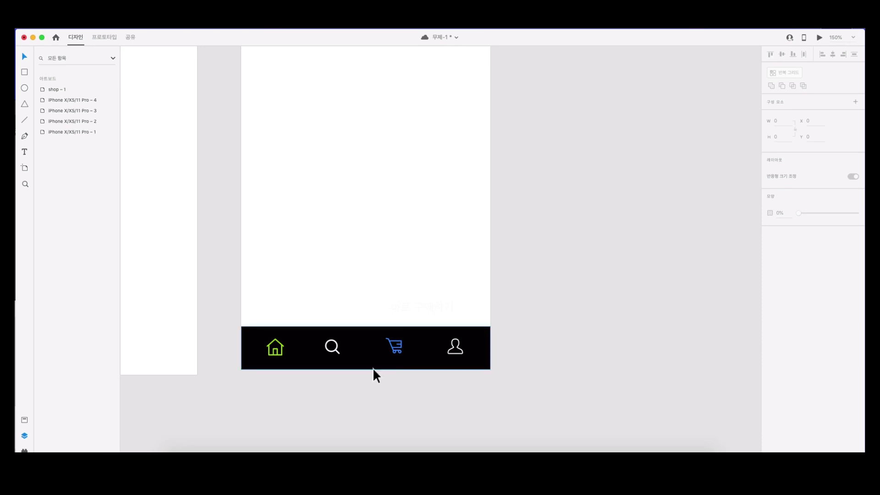
click(283, 354)
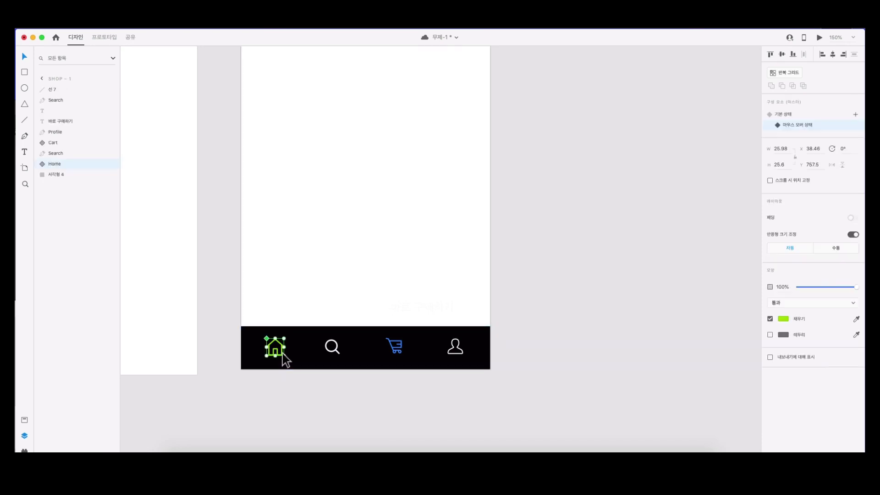
click(806, 116)
click(397, 353)
click(398, 355)
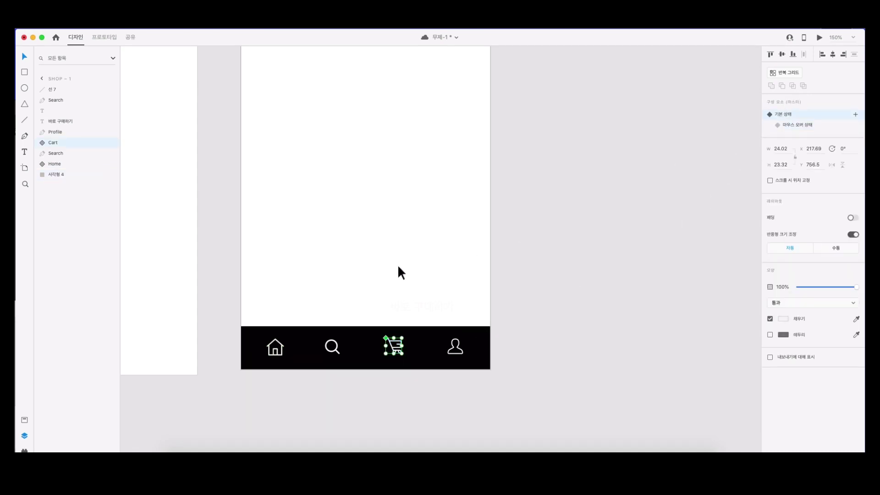
Step: Switch to prototype mode, preview the shop – 1 artboard to check the icon hover effects, and close the preview
drag(399, 271, 442, 340)
key(super+1)
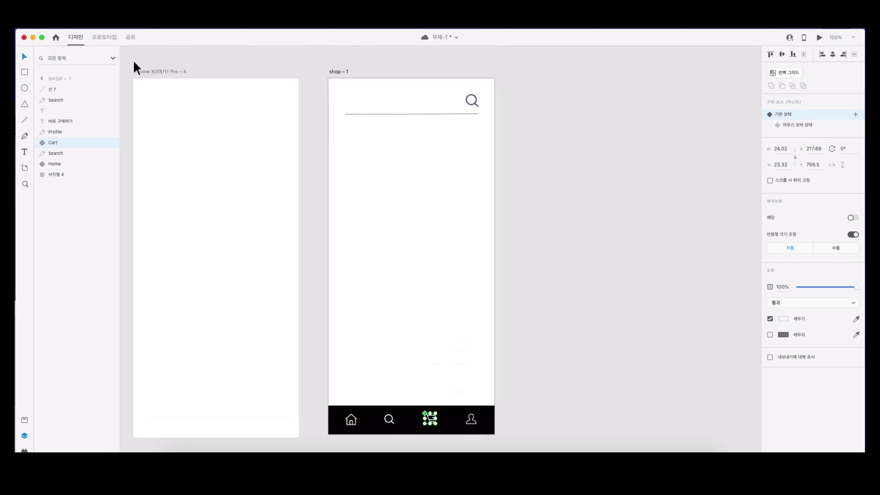
click(110, 37)
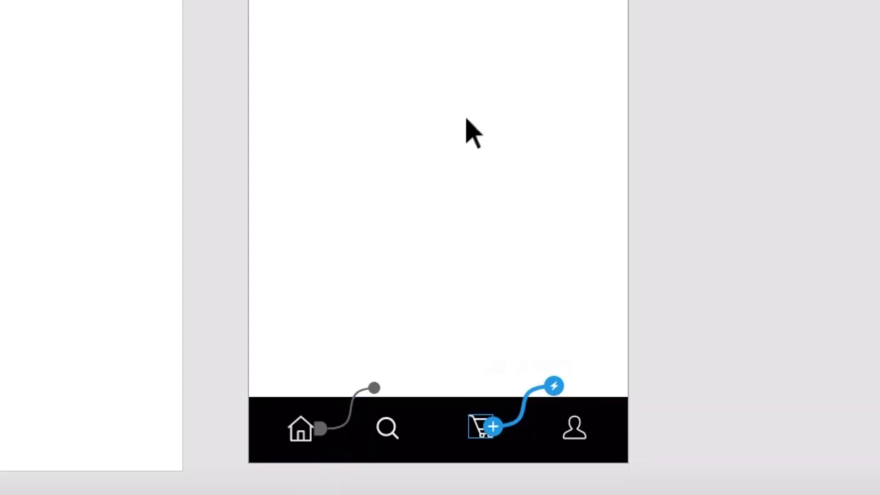
click(466, 132)
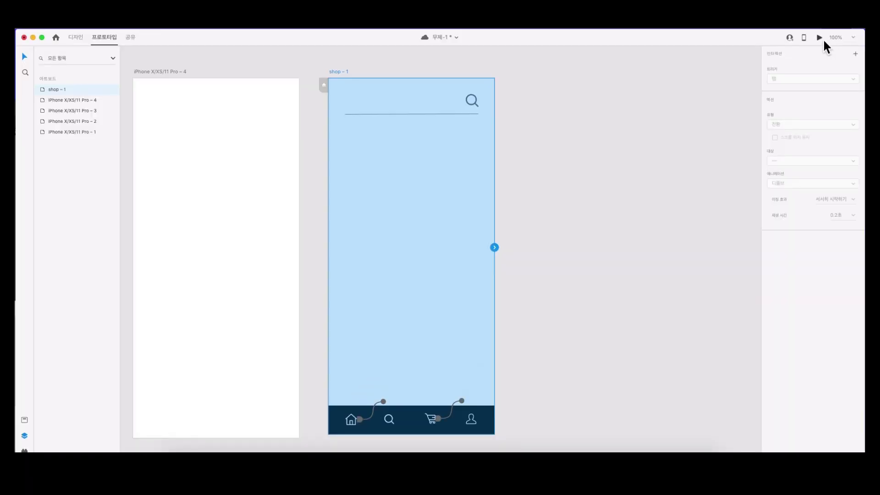
click(819, 38)
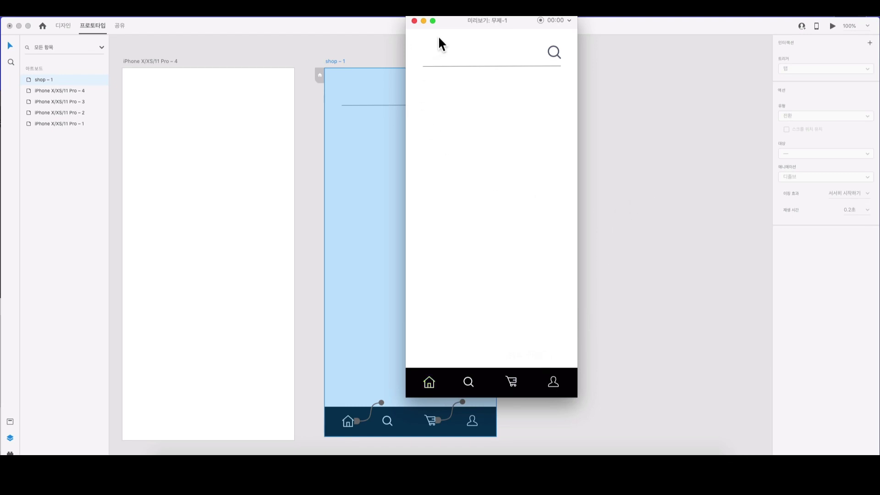
click(414, 20)
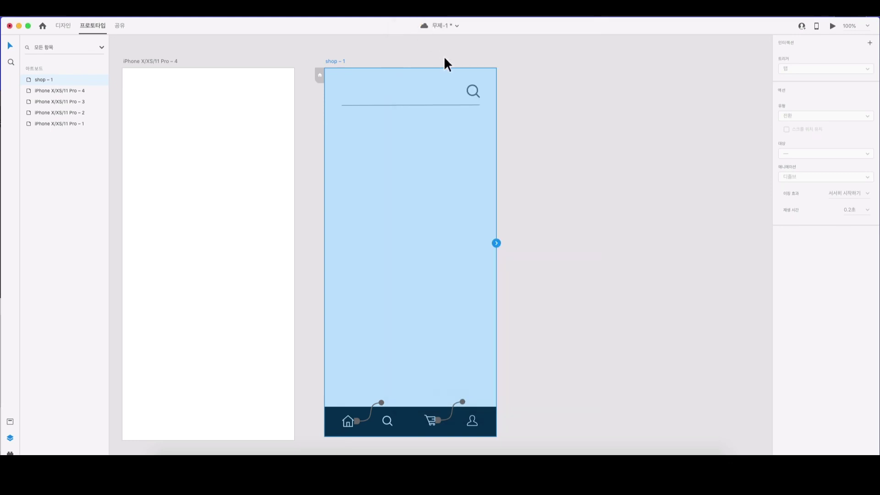
click(582, 209)
Step: Return to design mode and make two copies of the shop – 1 artboard beside the original
drag(540, 224, 446, 209)
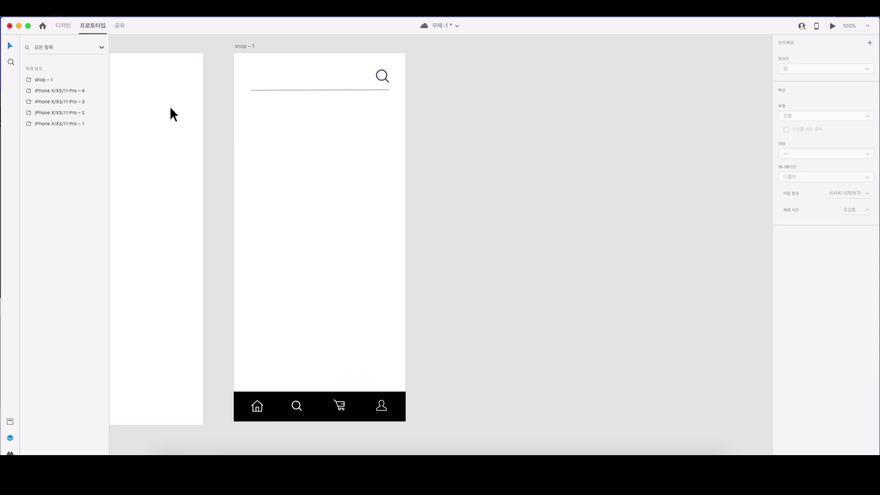
click(63, 26)
drag(244, 64, 242, 78)
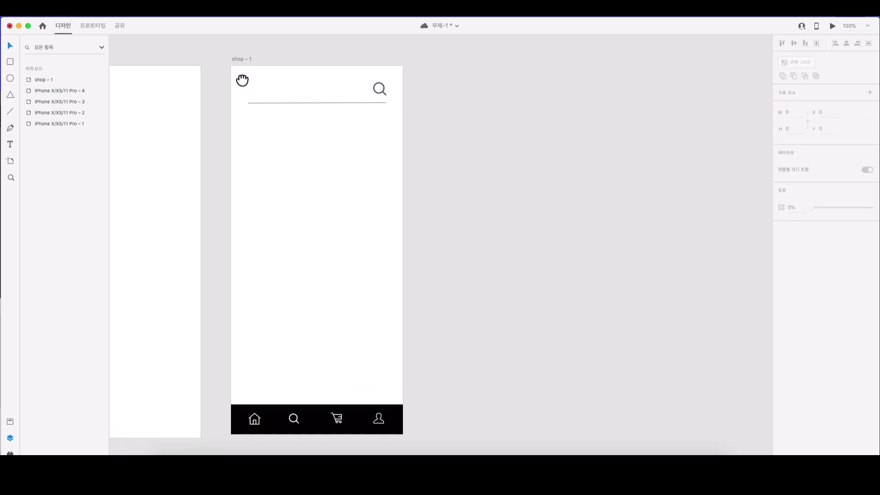
click(240, 63)
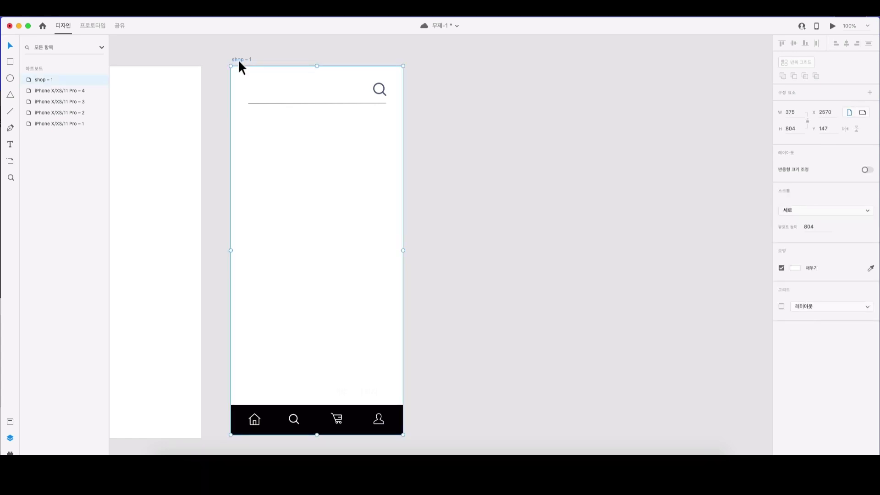
click(540, 202)
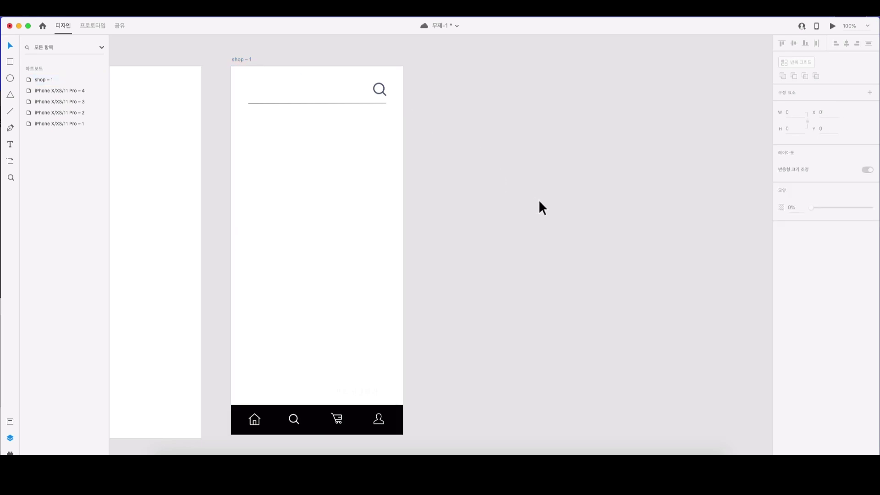
key(super+v)
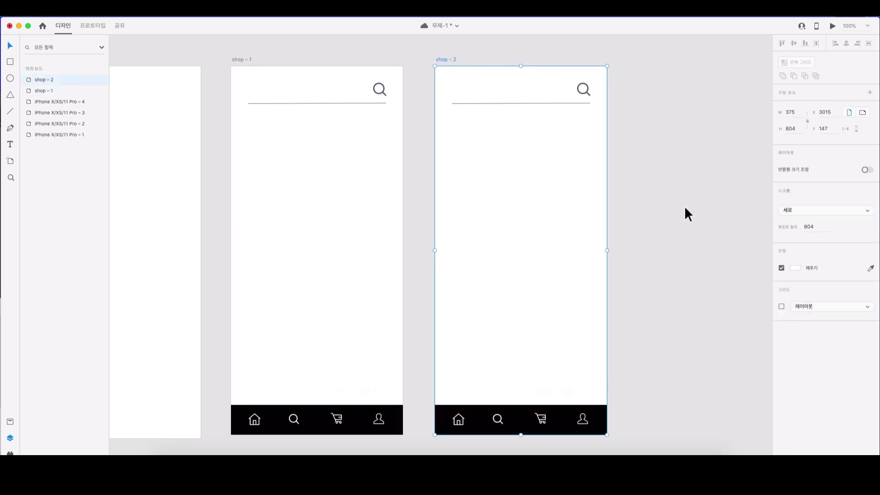
click(692, 212)
key(super+v)
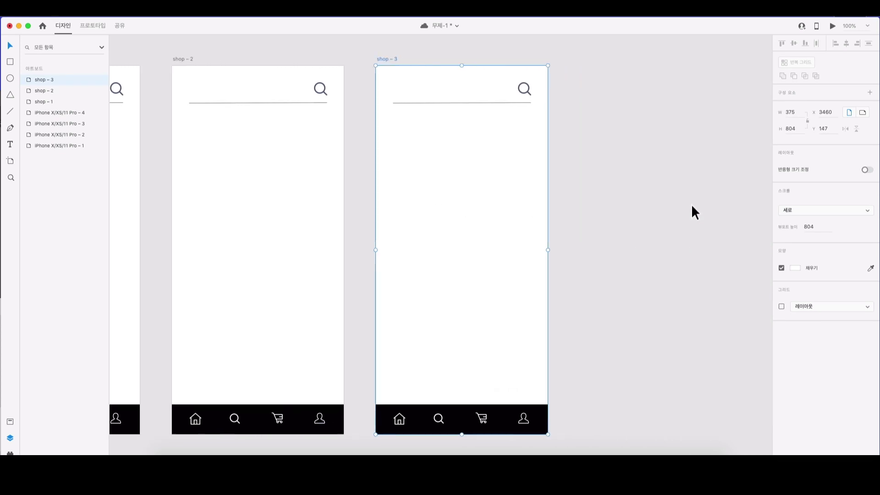
Step: Enlarge the home icon in the navigation bar of the shop – 2 artboard
drag(348, 197, 549, 174)
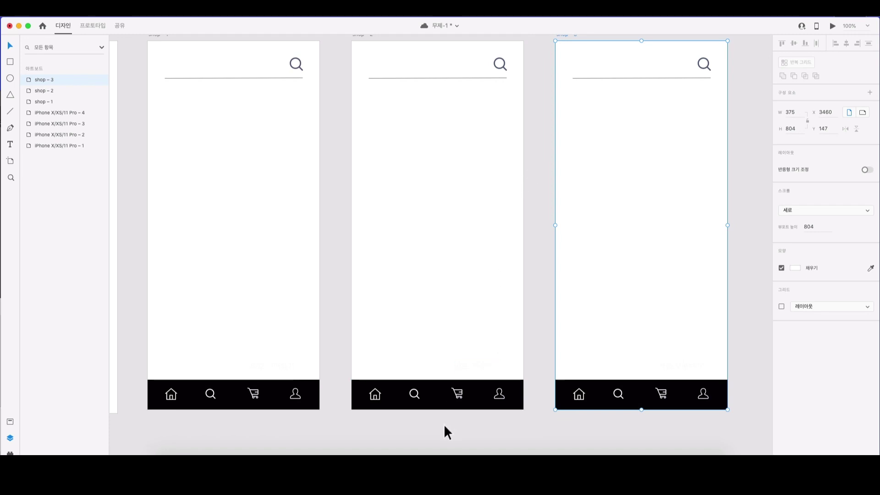
click(379, 403)
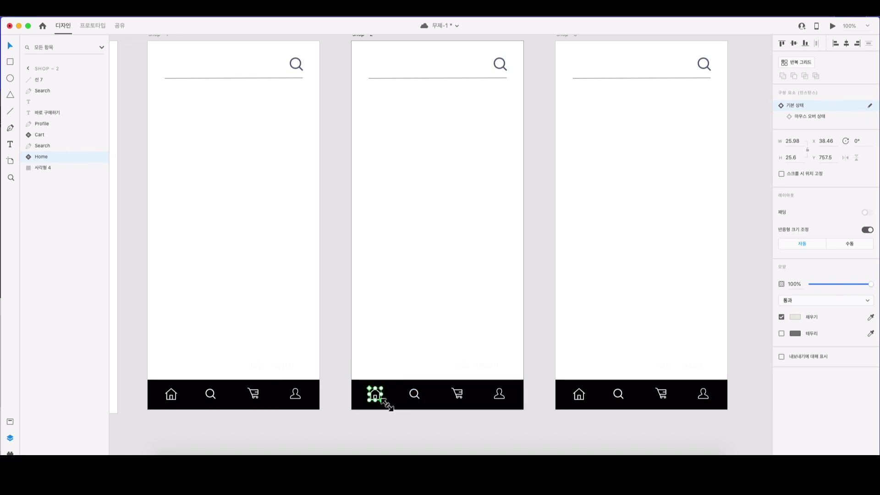
drag(386, 404, 393, 411)
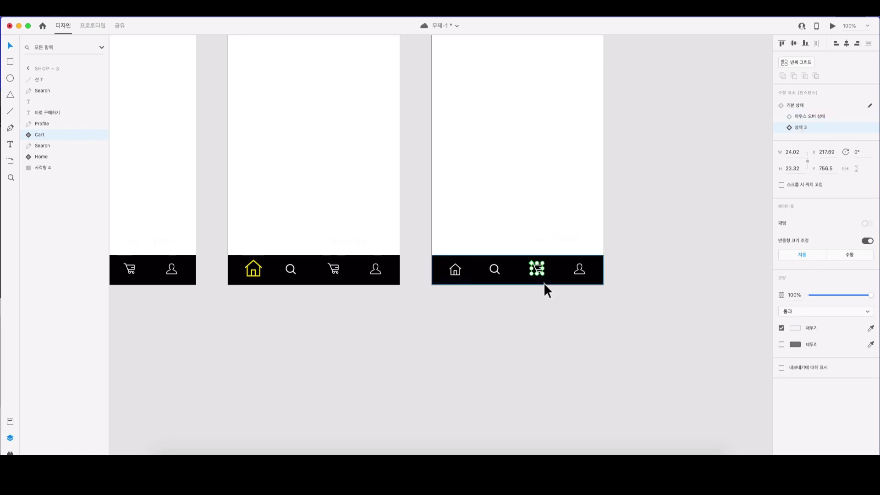
Step: Rename the master cart component's third state as 마우스 온 and apply that state to the cart icon on shop – 3
click(541, 315)
key(ctrl+z)
key(ctrl+z)
key(ctrl+z)
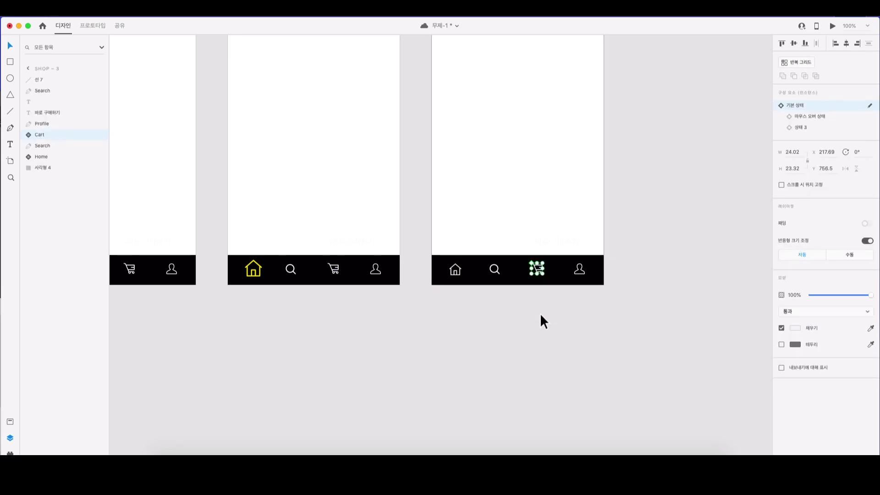
click(870, 106)
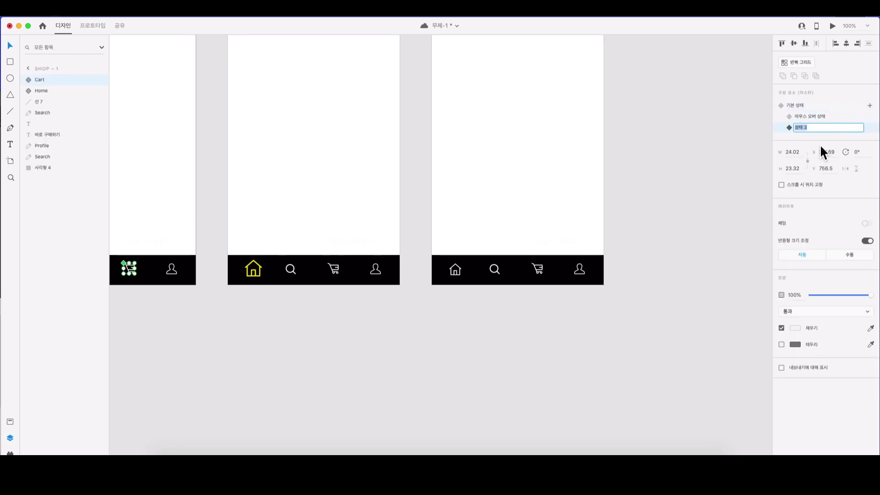
text(메우스)
click(701, 211)
click(541, 274)
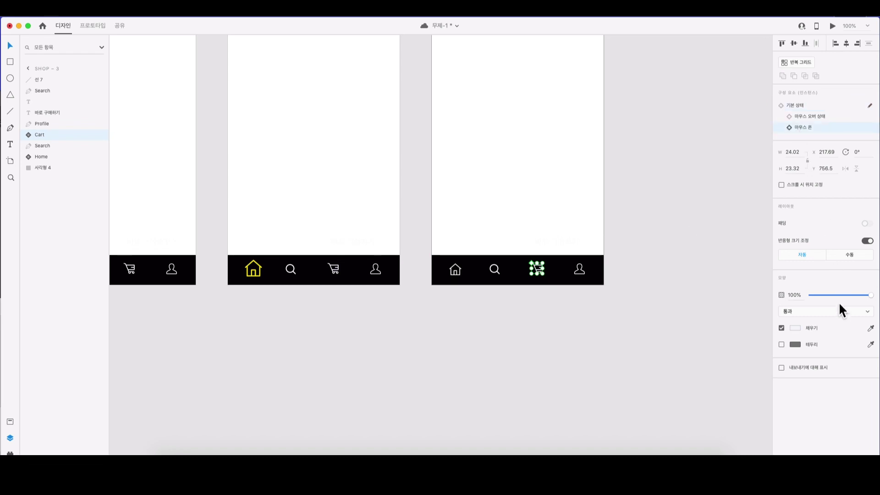
Step: Enlarge the cart icon on shop – 3 to about 38 × 36 and fill it with light cyan #5FE0F0
mouse_move(544, 275)
mouse_down()
mouse_move(560, 291)
mouse_move(550, 279)
mouse_up()
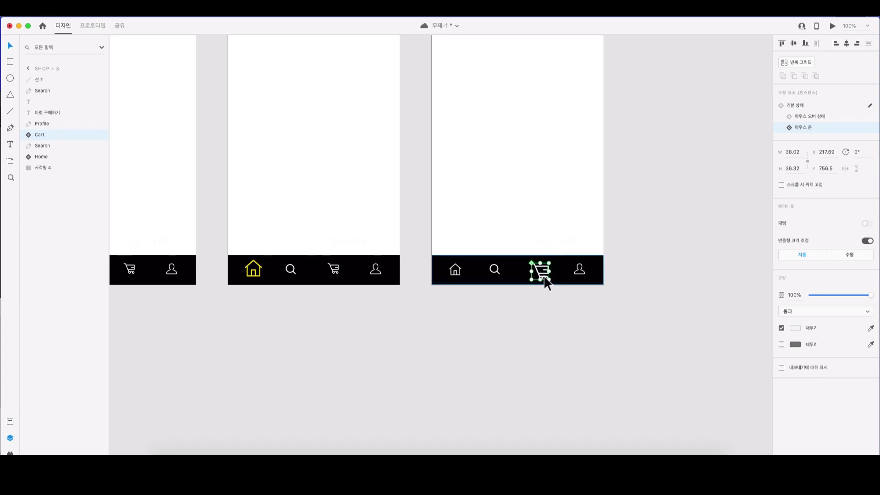
click(545, 276)
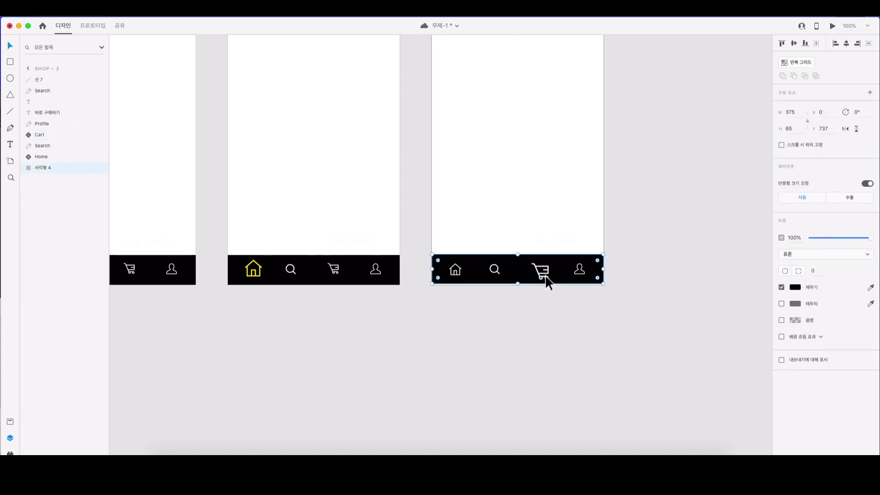
double_click(545, 275)
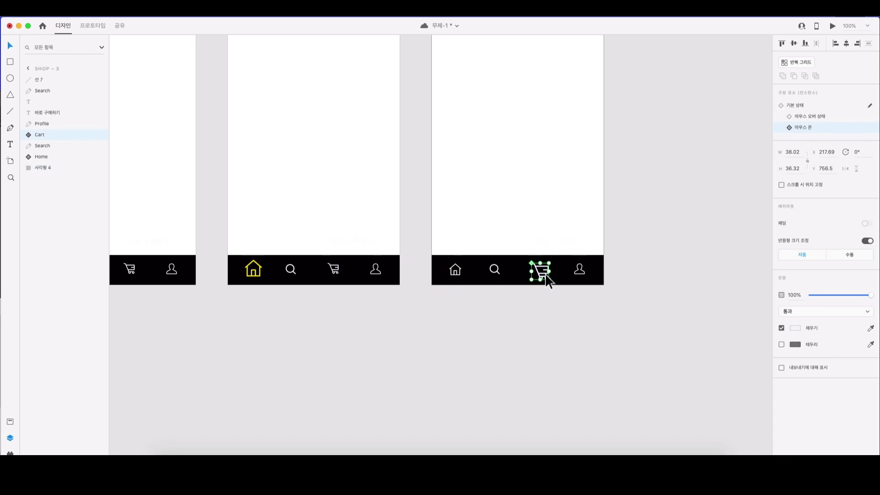
drag(549, 277, 548, 278)
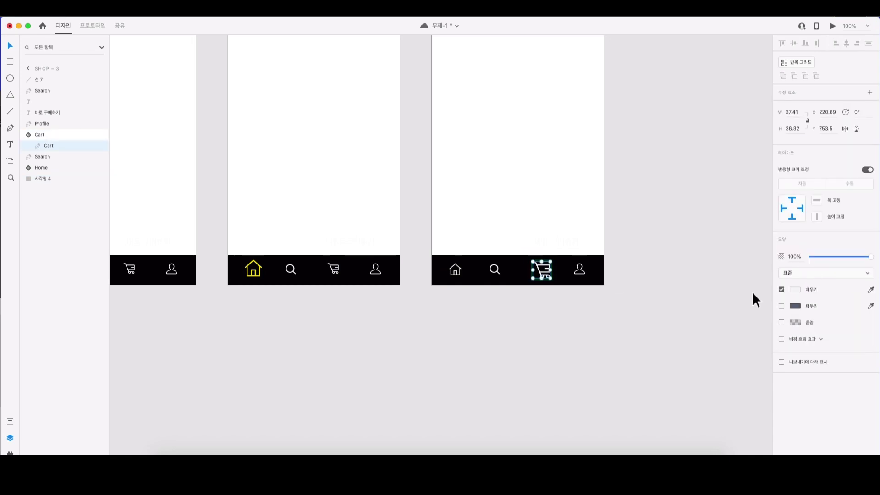
click(794, 291)
mouse_move(742, 255)
mouse_down()
mouse_move(757, 255)
mouse_move(751, 246)
mouse_up()
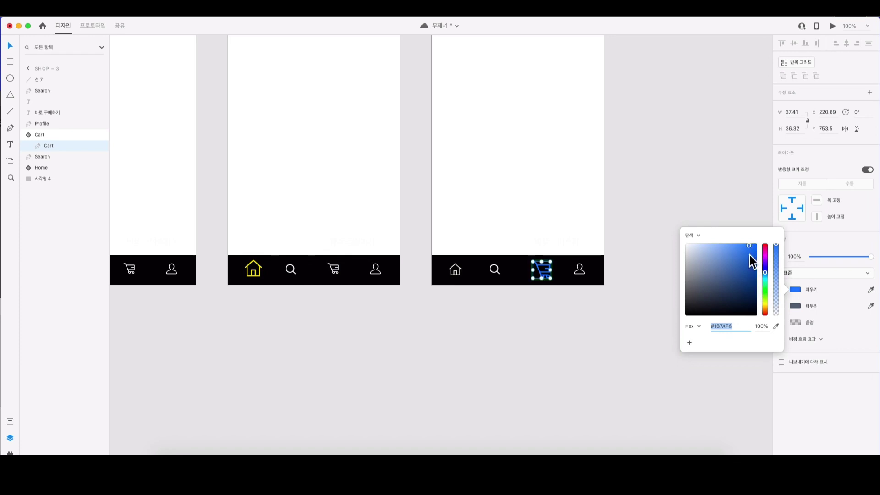
click(730, 247)
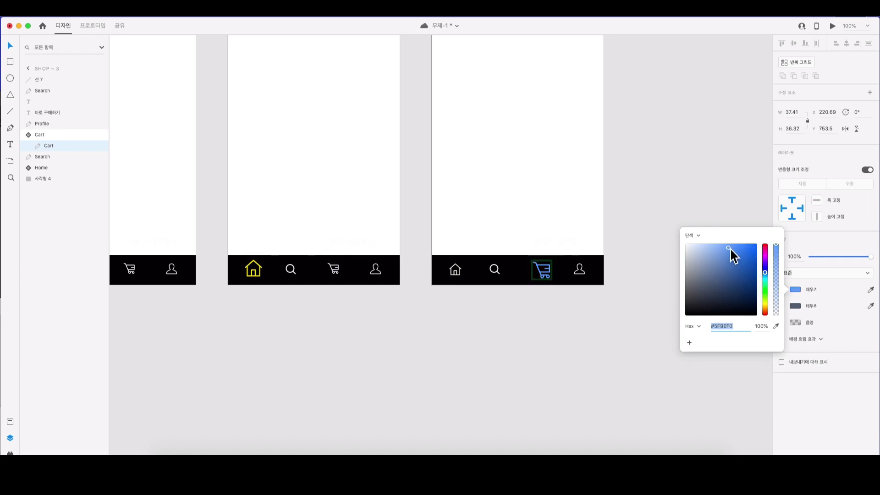
click(764, 278)
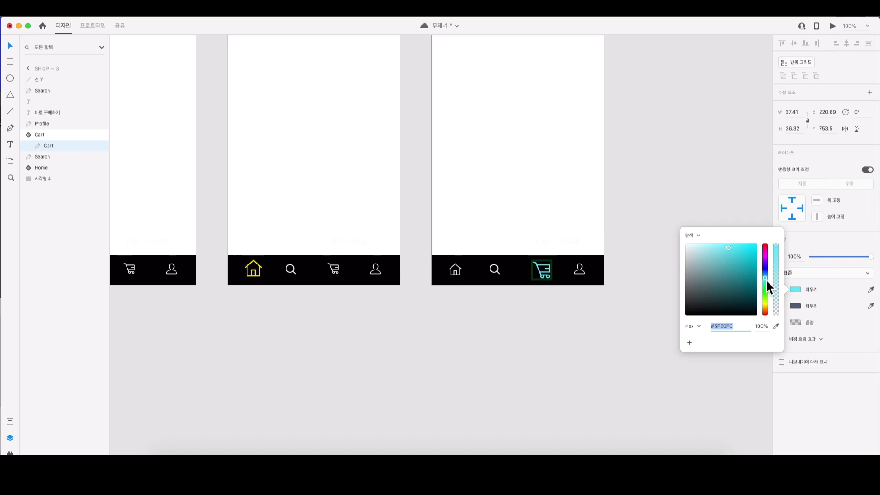
click(557, 356)
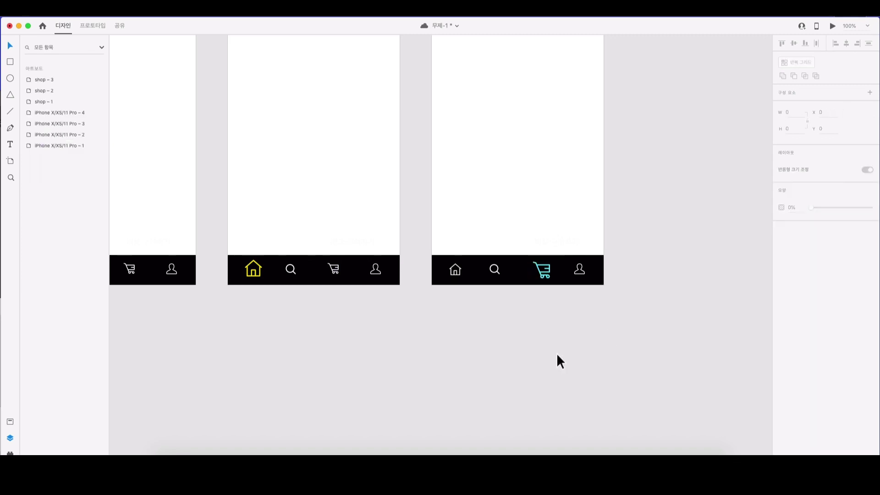
Step: Return the home icon in the navigation bar of shop – 1 to its 기본 상태
drag(549, 335, 635, 394)
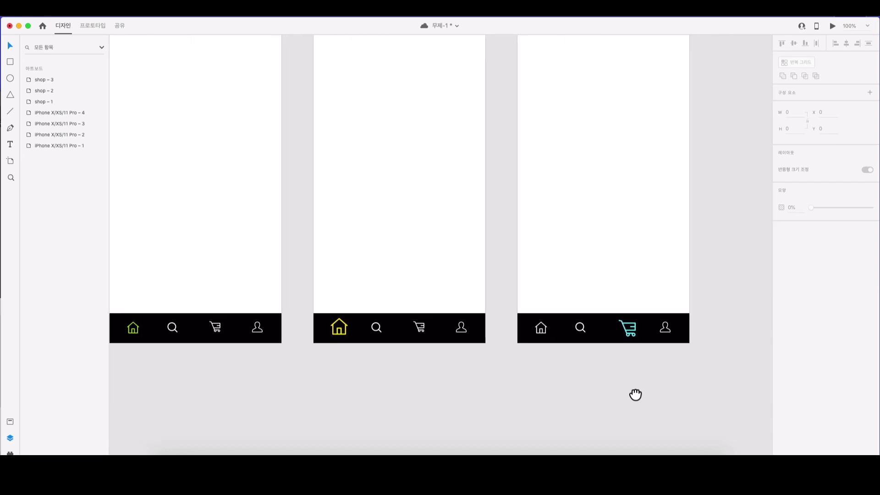
drag(519, 383, 637, 402)
click(257, 358)
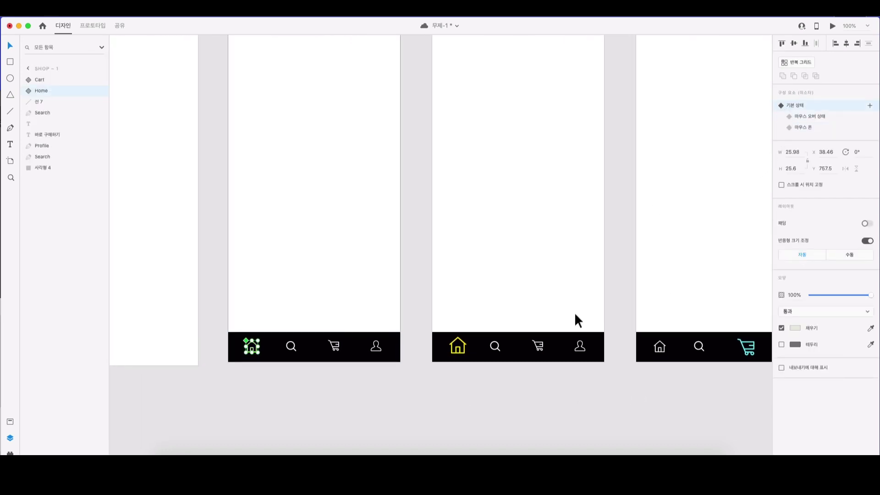
click(436, 436)
drag(400, 277, 409, 309)
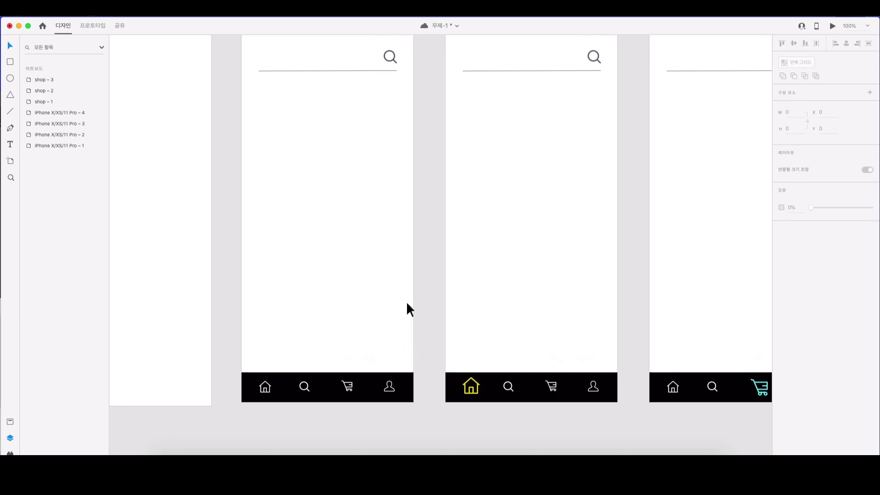
Step: Switch to prototype mode and link the home icon on shop – 1 to shop – 2 with the 탭 trigger and 자동 애니메이트
key(super+0)
click(94, 26)
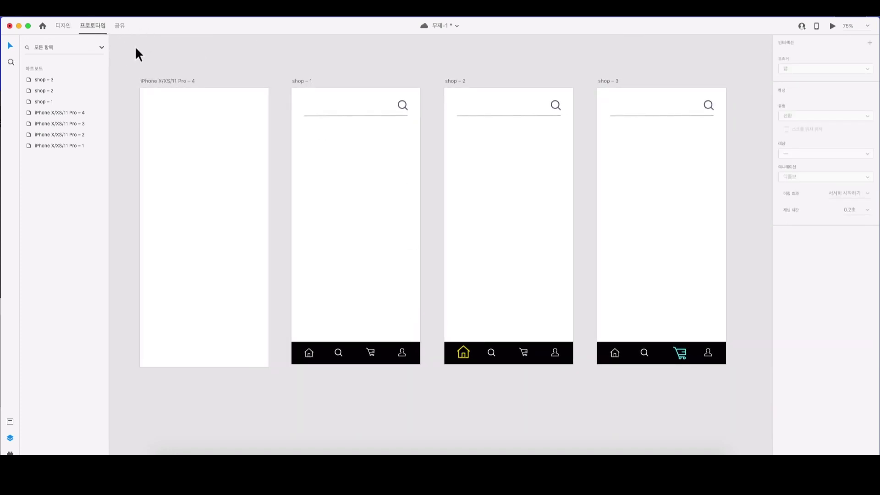
click(311, 361)
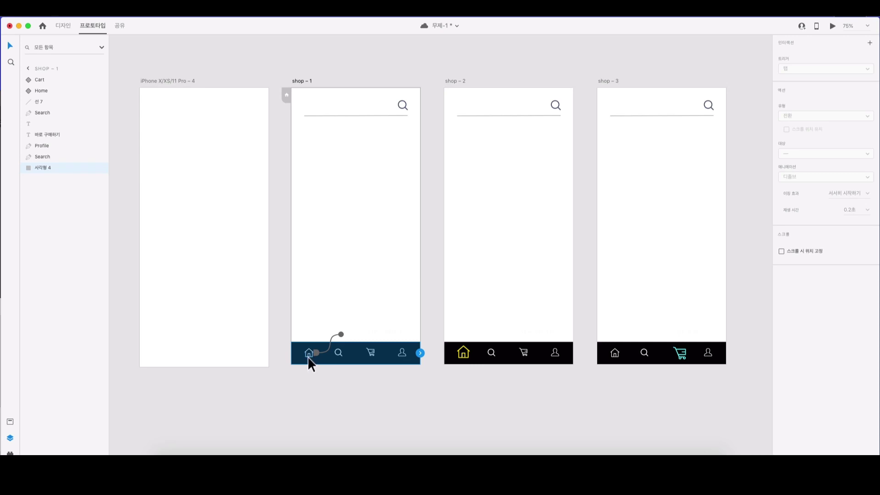
click(308, 357)
drag(313, 353, 448, 315)
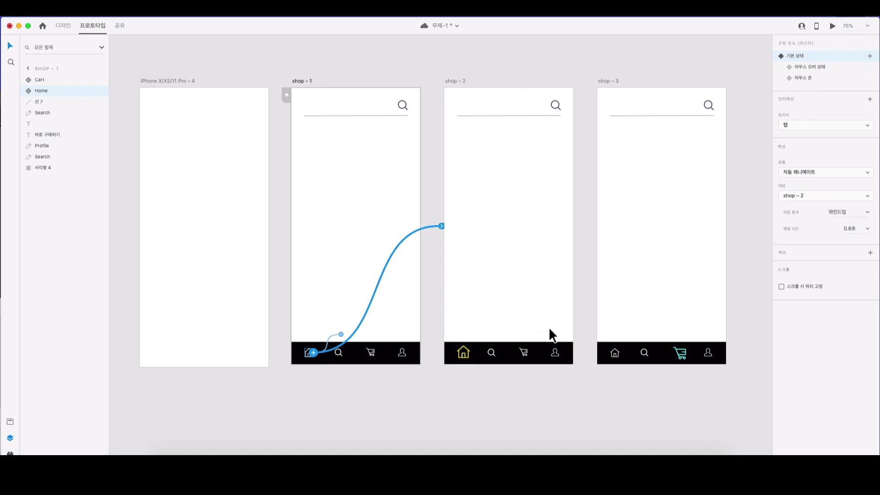
scroll(557, 300, right, 5)
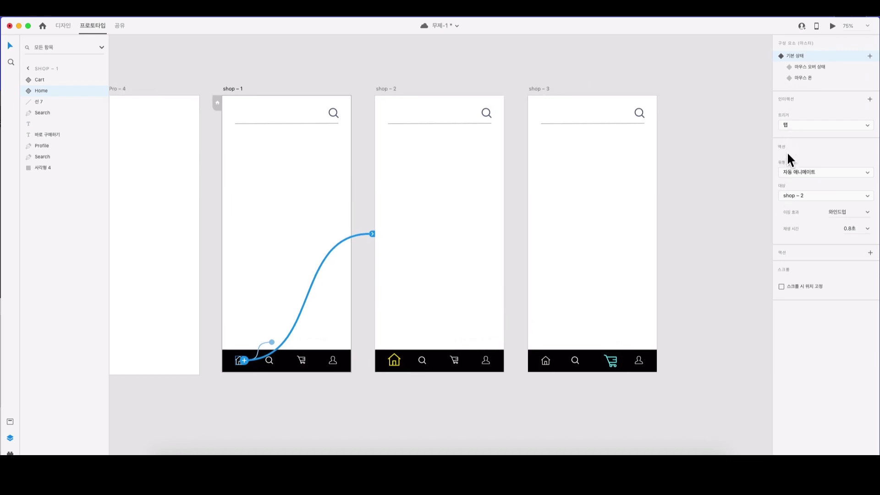
click(789, 173)
click(789, 173)
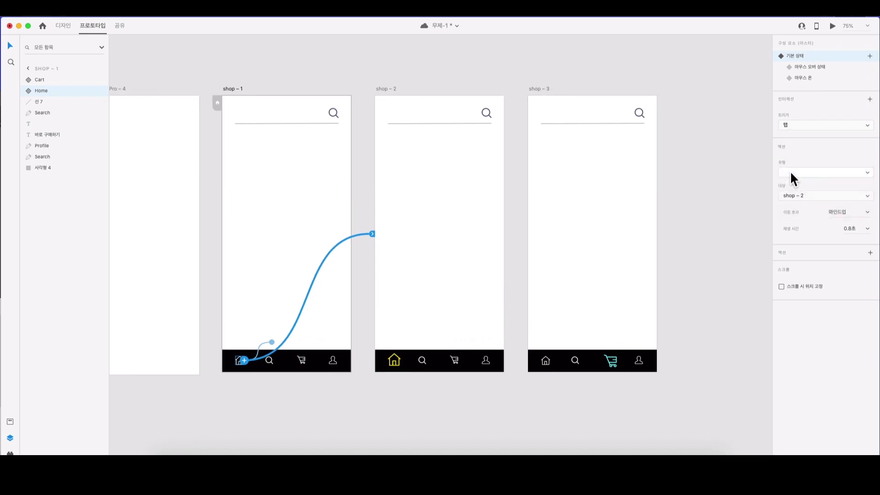
click(798, 123)
click(798, 124)
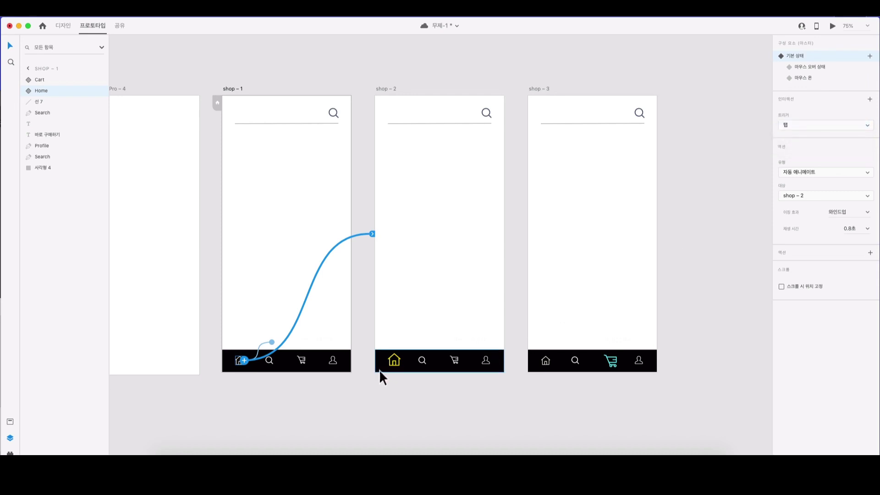
click(301, 364)
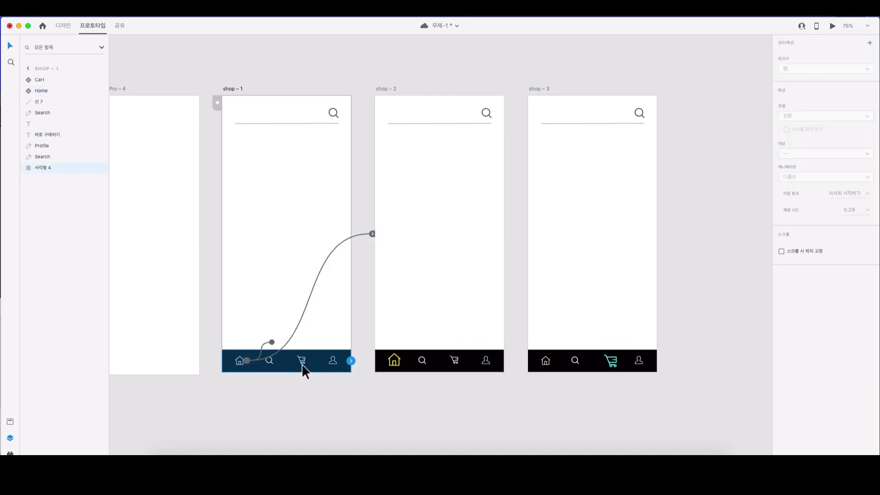
click(301, 361)
drag(306, 361, 530, 304)
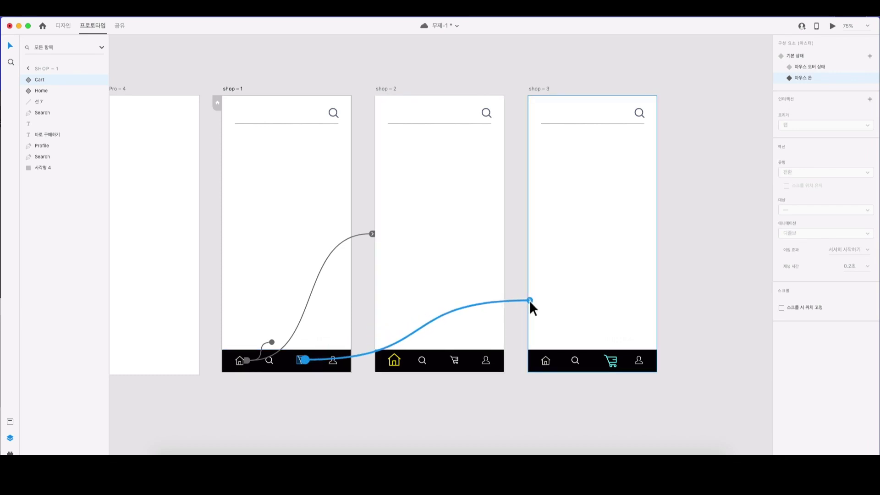
drag(529, 301, 318, 359)
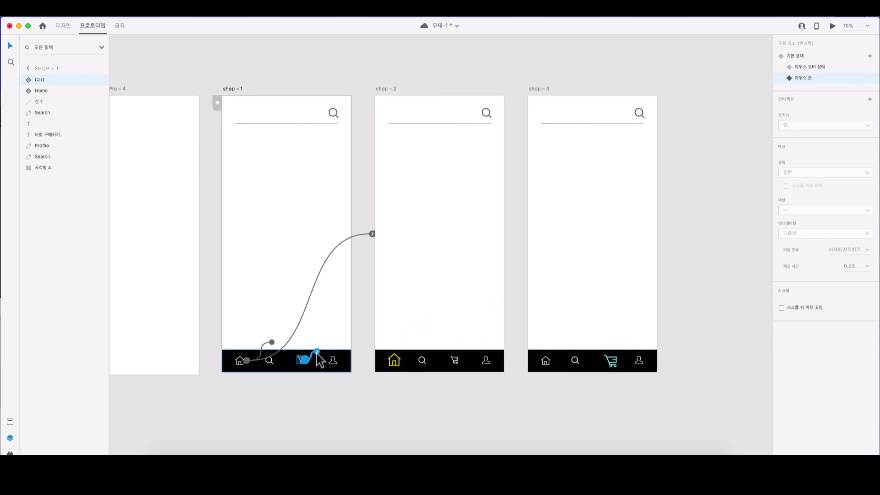
click(305, 394)
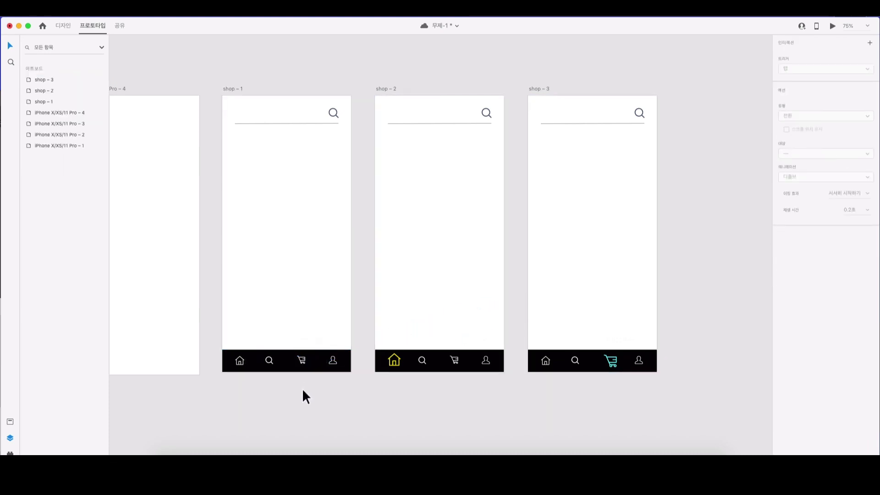
Step: Set the cart icon on shop – 1 to 기본 상태 and link it to shop – 3 with the 탭 trigger and 자동 애니메이트
click(306, 373)
click(303, 361)
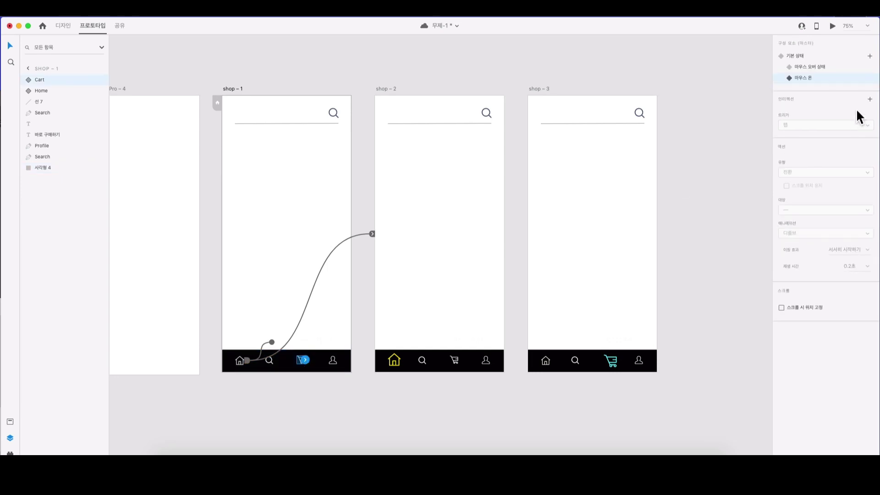
click(786, 57)
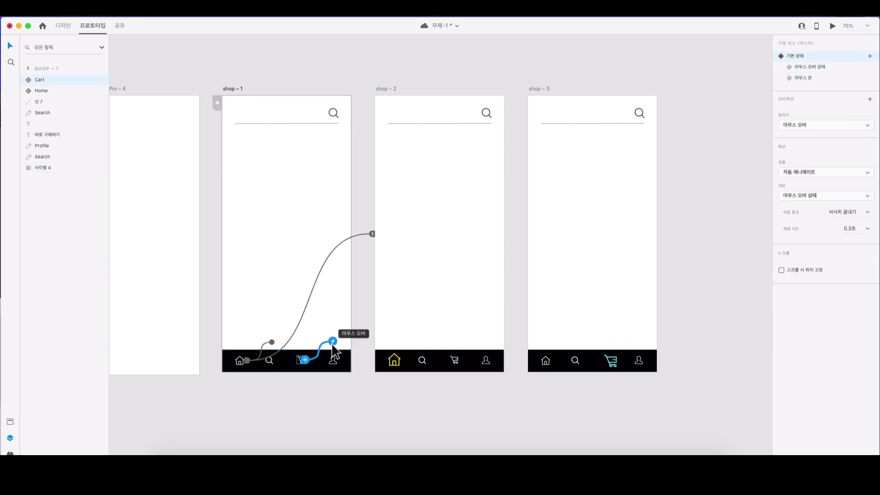
drag(305, 359, 530, 289)
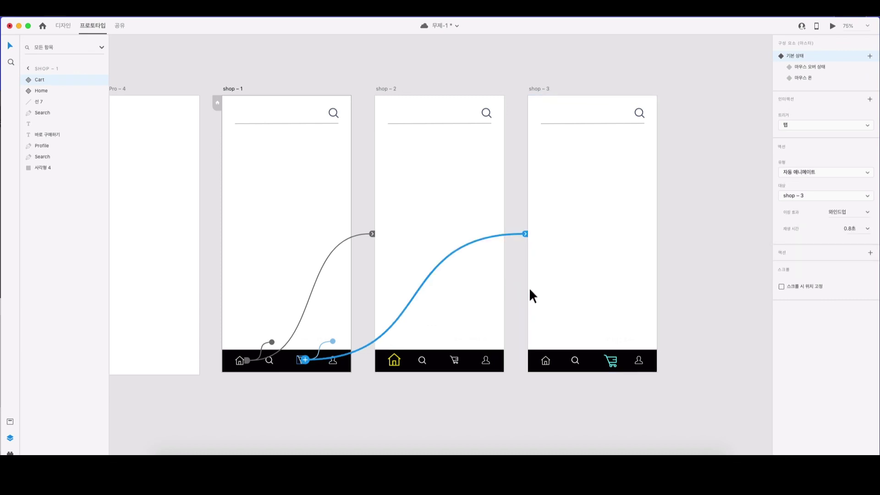
click(816, 128)
click(805, 173)
click(801, 173)
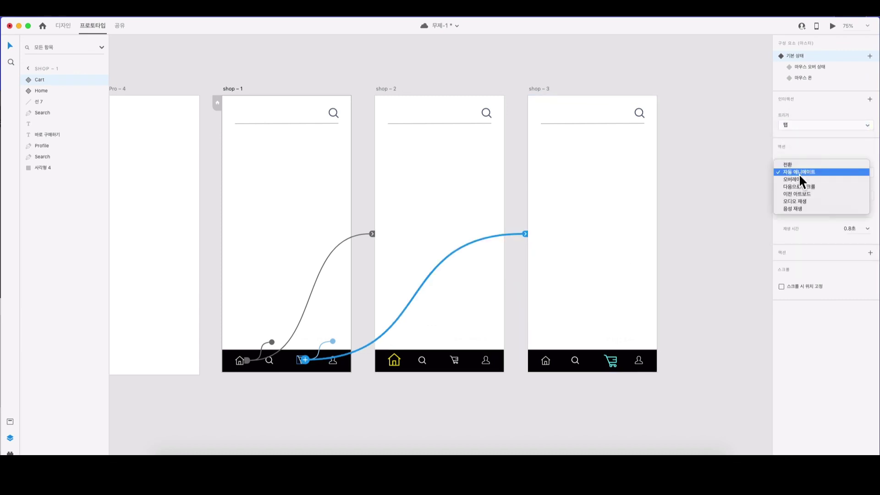
click(802, 179)
click(694, 410)
Step: Preview shop – 1, alternate between the home and cart icons to check their transitions, and close the preview
drag(338, 211, 357, 252)
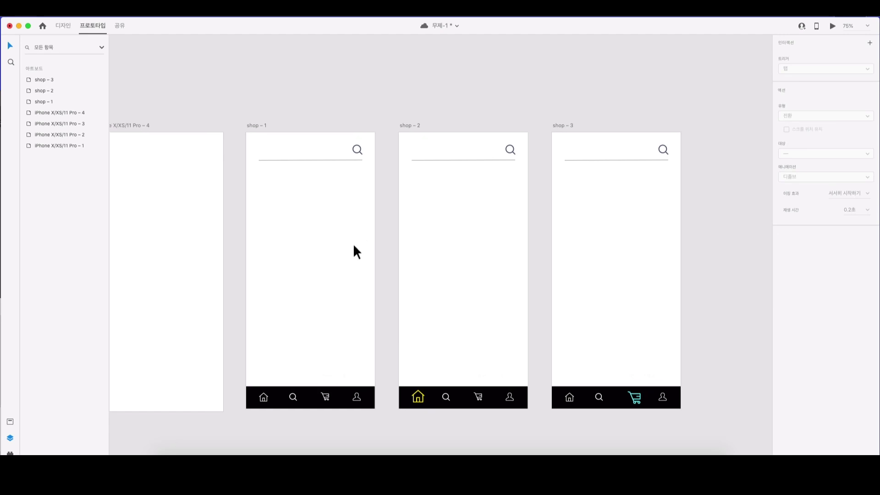
click(255, 130)
click(831, 26)
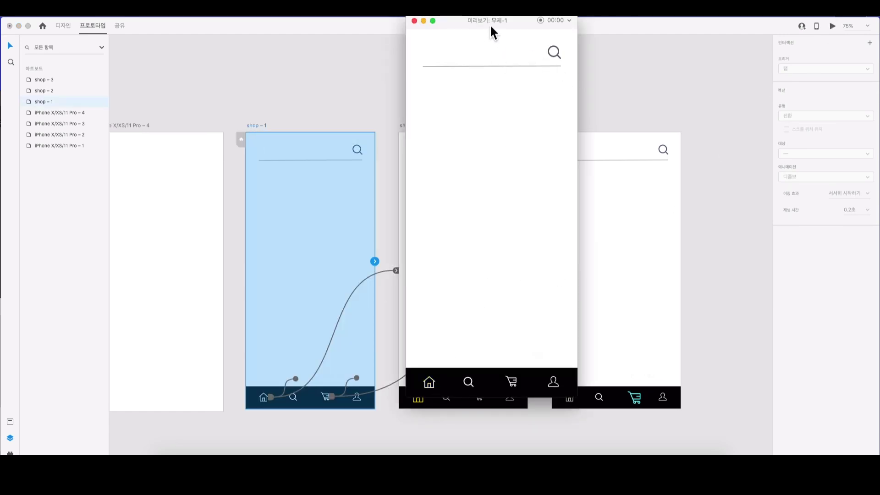
drag(489, 24, 462, 56)
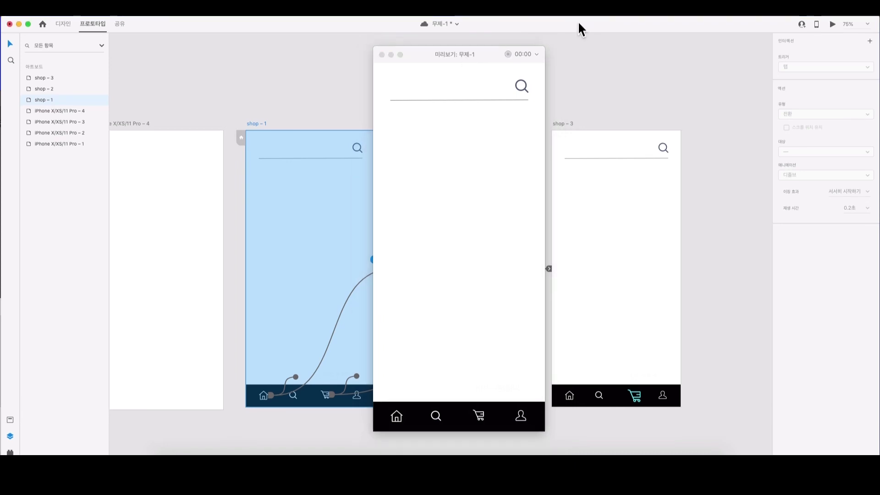
drag(579, 21, 579, 15)
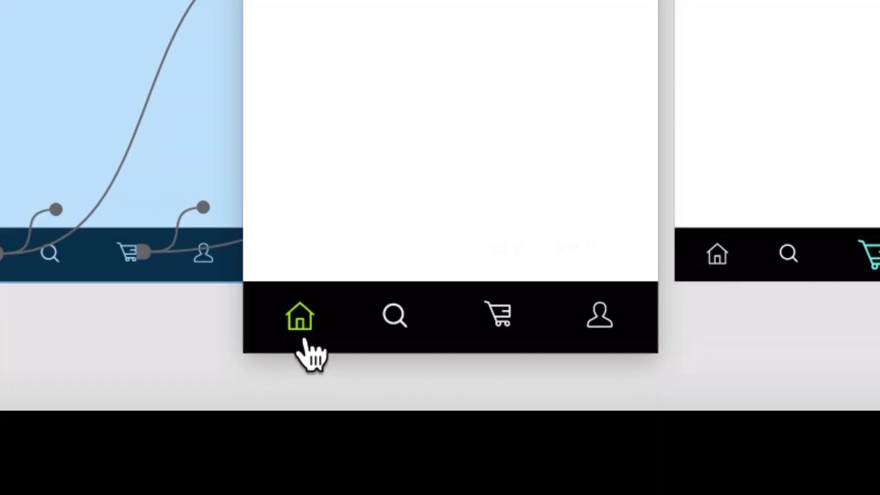
click(394, 423)
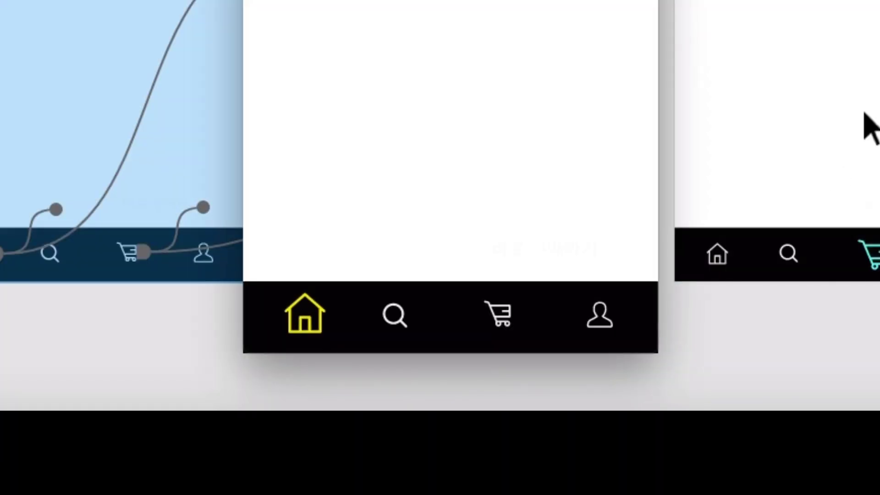
click(506, 324)
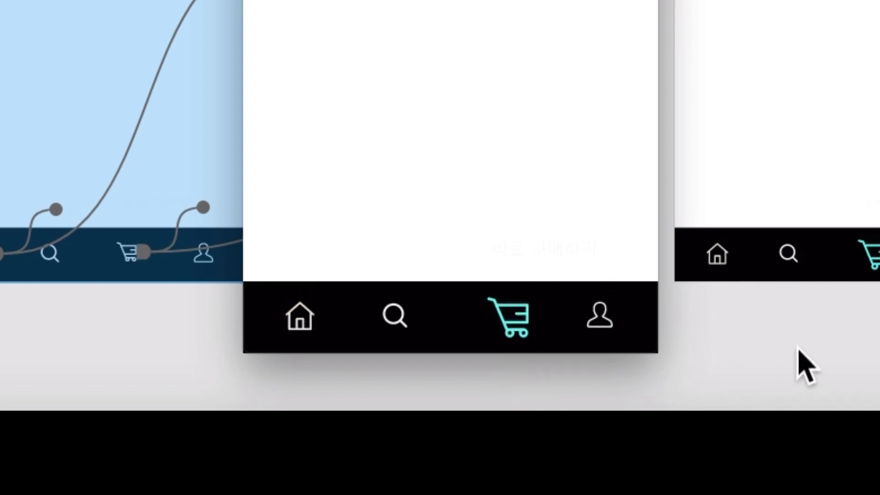
click(301, 326)
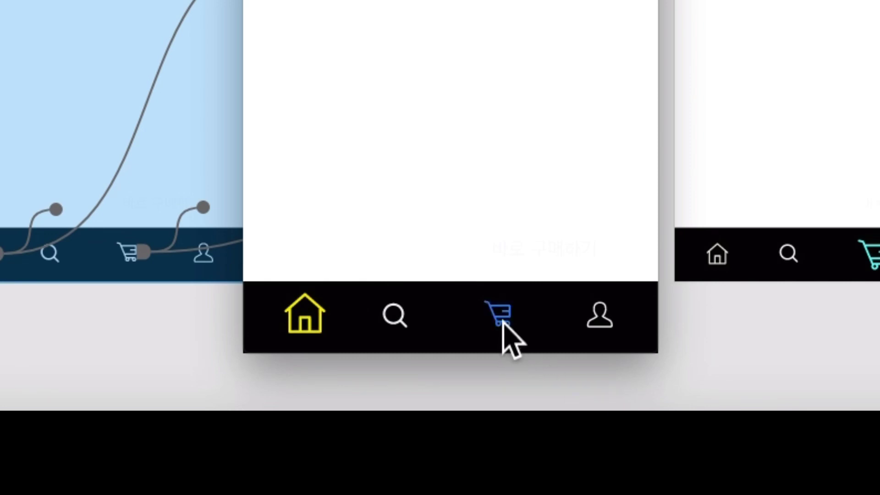
click(504, 325)
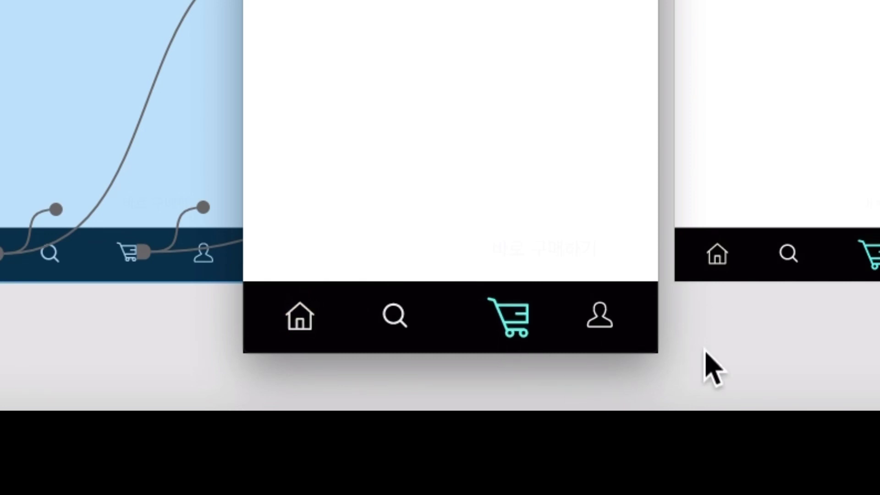
click(304, 333)
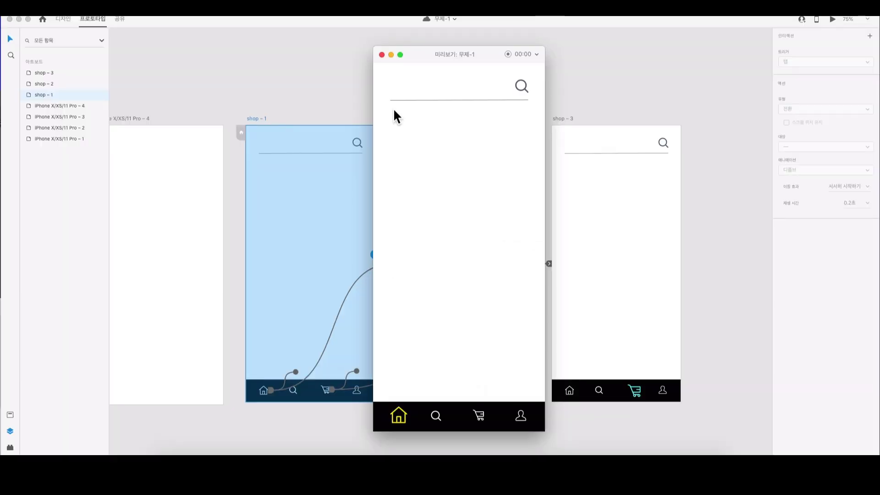
click(382, 54)
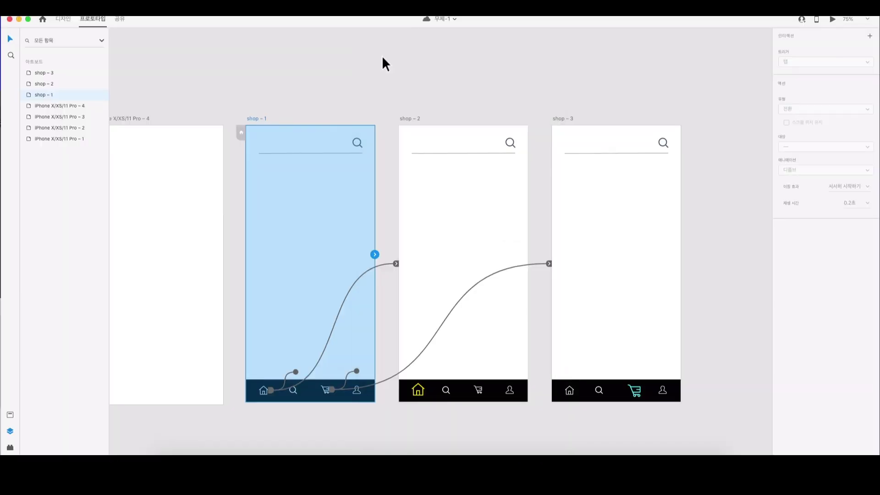